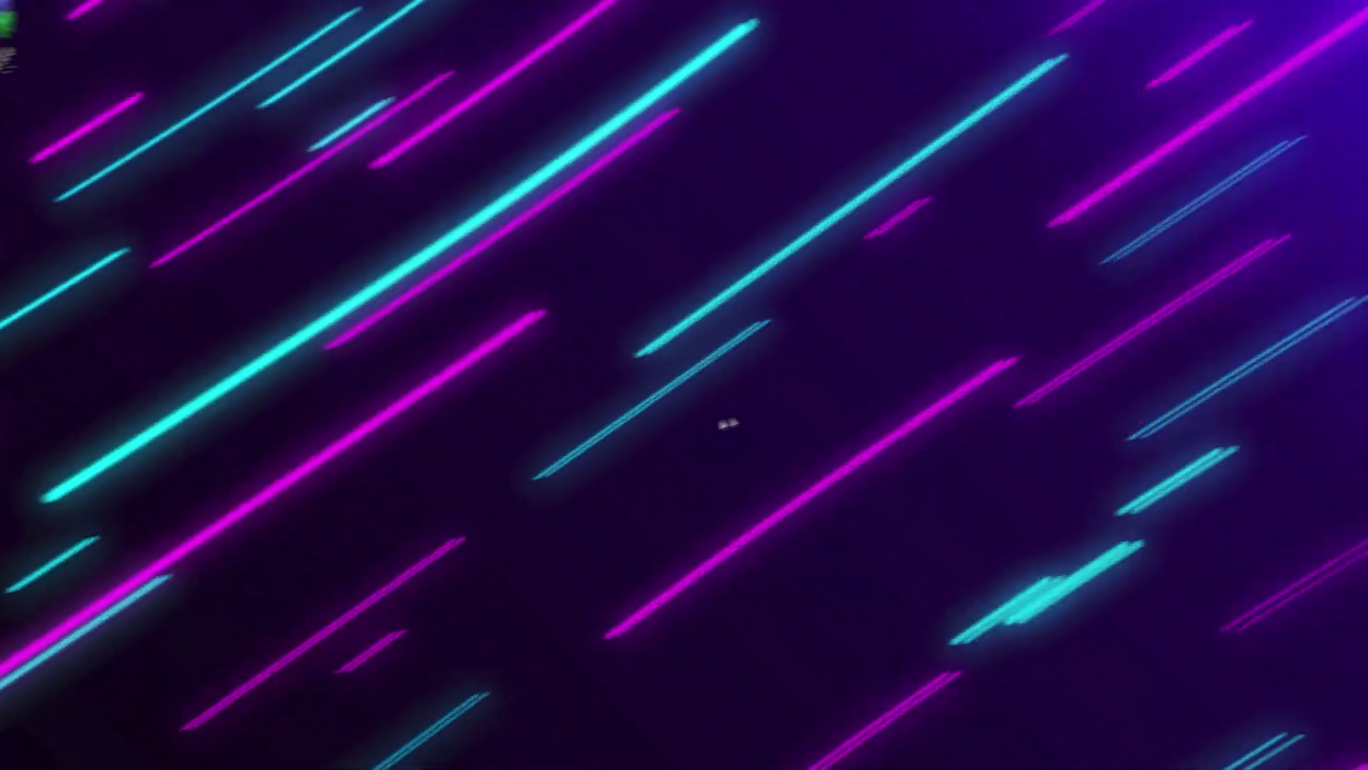
Launch Quick CPU from Windows search ('qu') and approve the administrator prompt.
{"action": "key", "text": "super"}
{"action": "type", "text": "quick"}
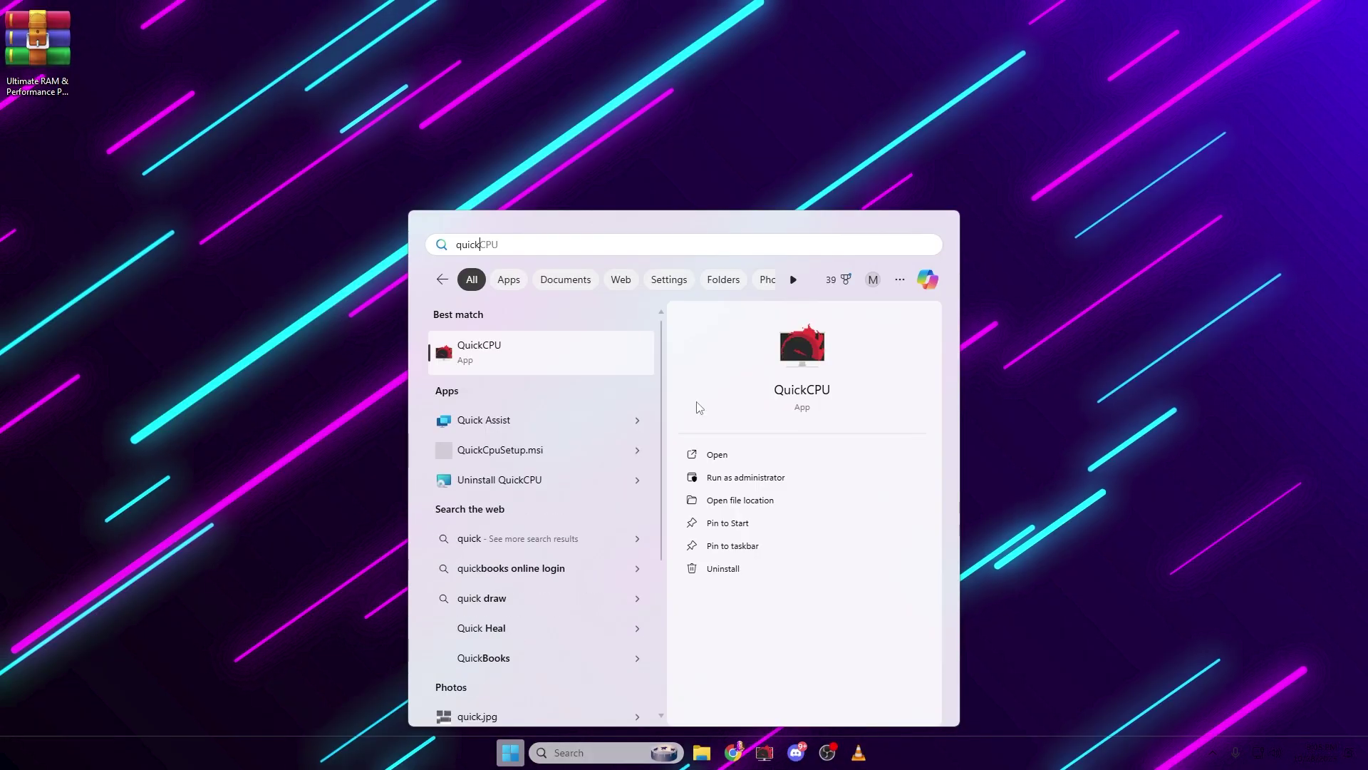
{"action": "key", "text": "Return"}
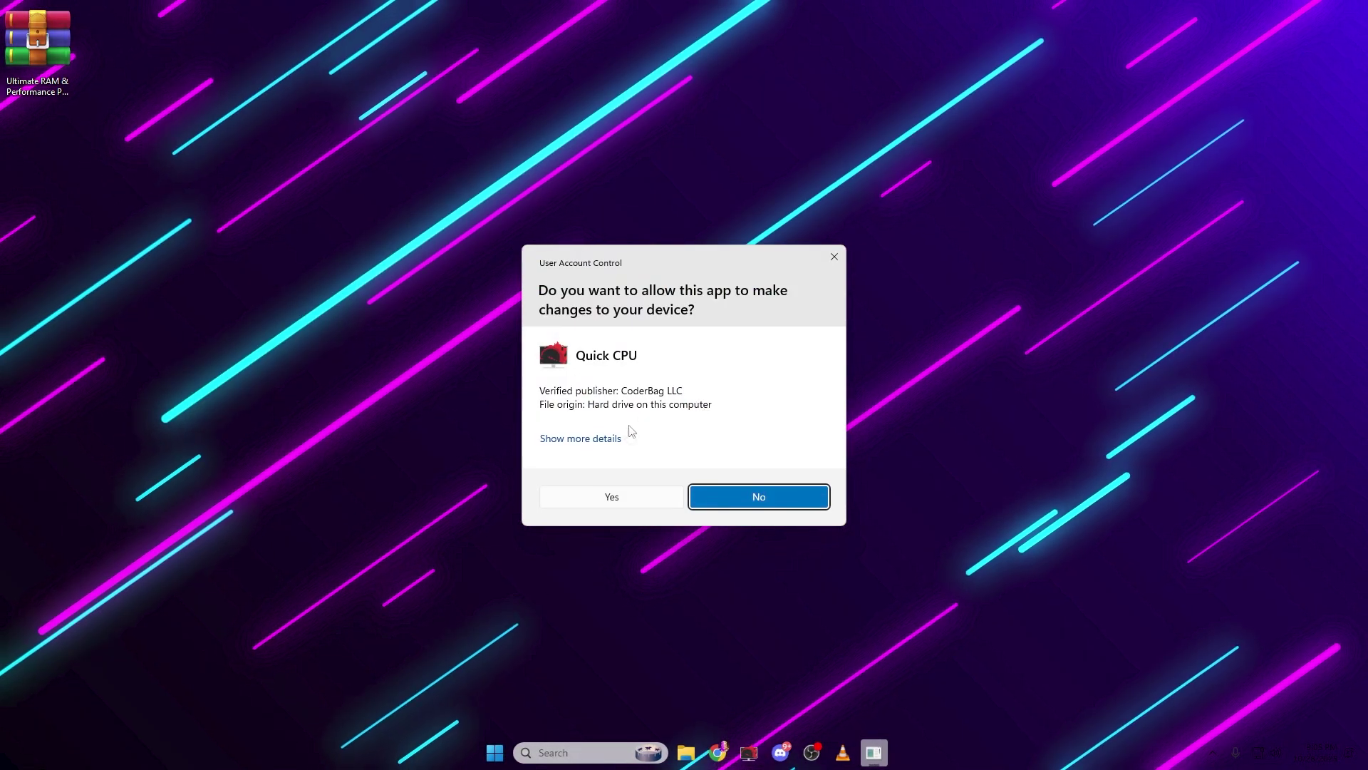
{"action": "left_click", "coordinate": [610, 496]}
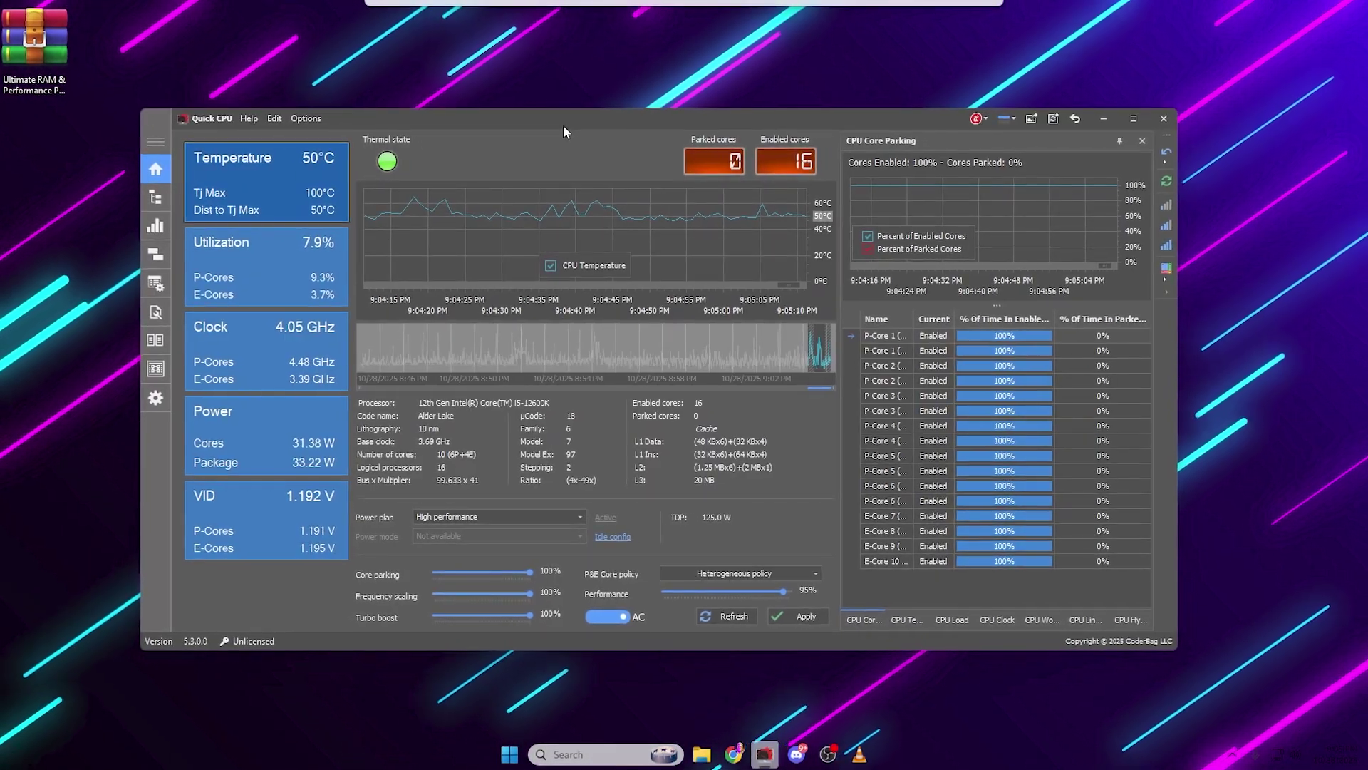
{"action": "mouse_move", "coordinate": [475, 223]}
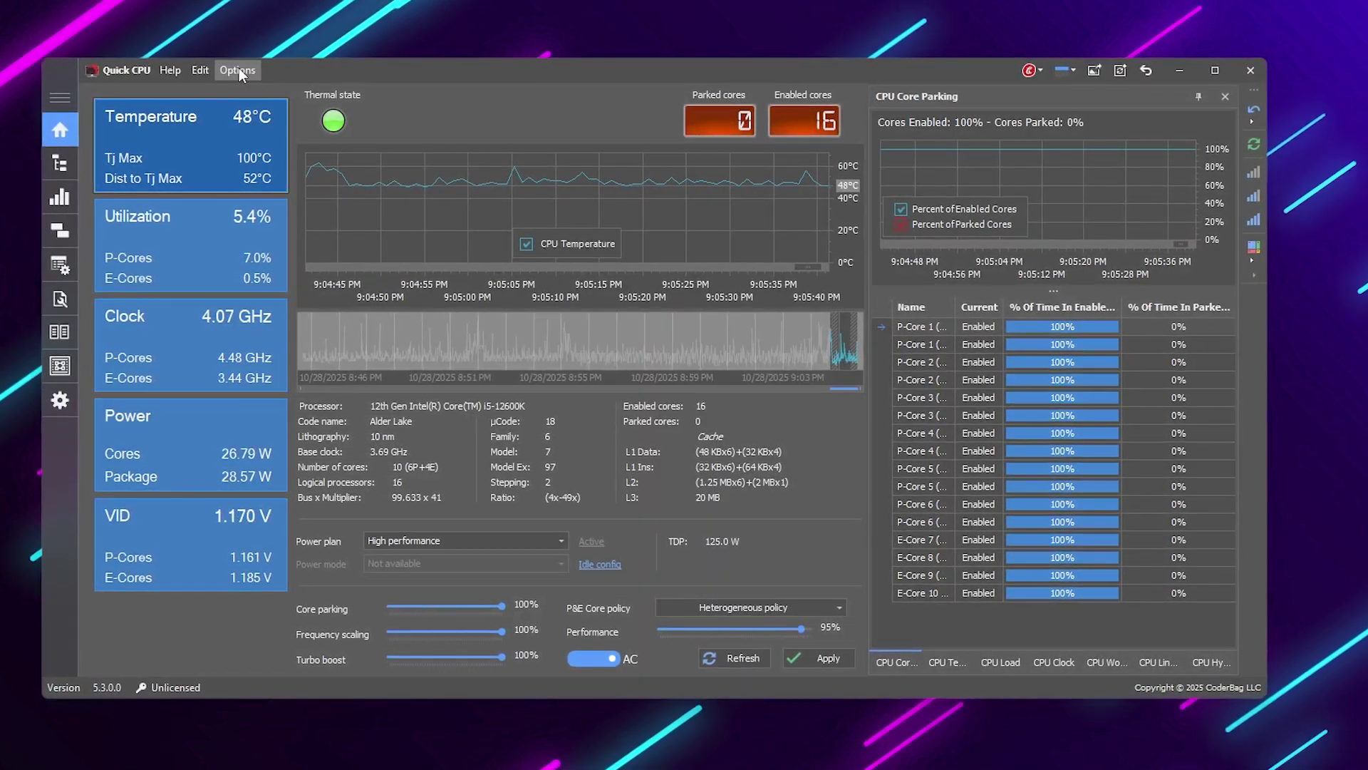
Install the Quick CPU power plan from the Options menu, making QuickCpuScheme active.
{"action": "left_click", "coordinate": [238, 70]}
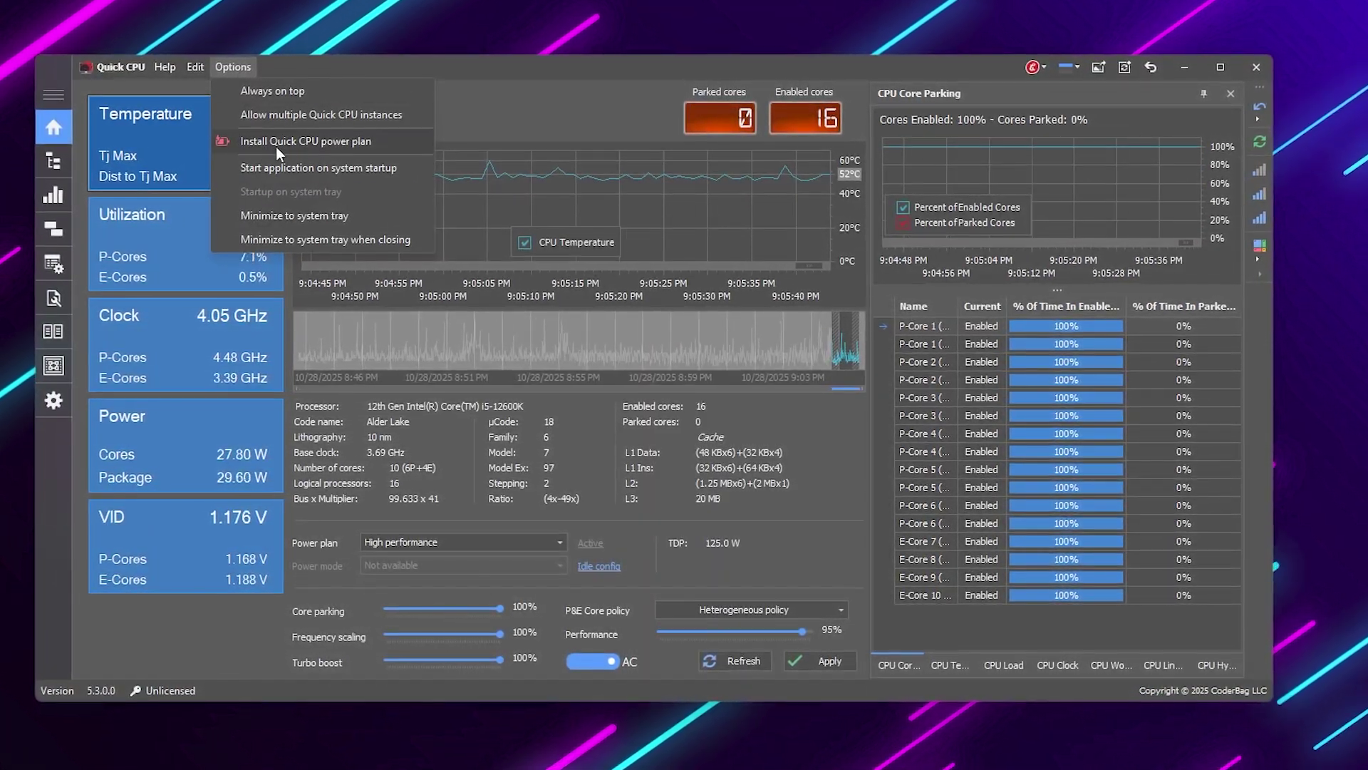
{"action": "left_click", "coordinate": [276, 147]}
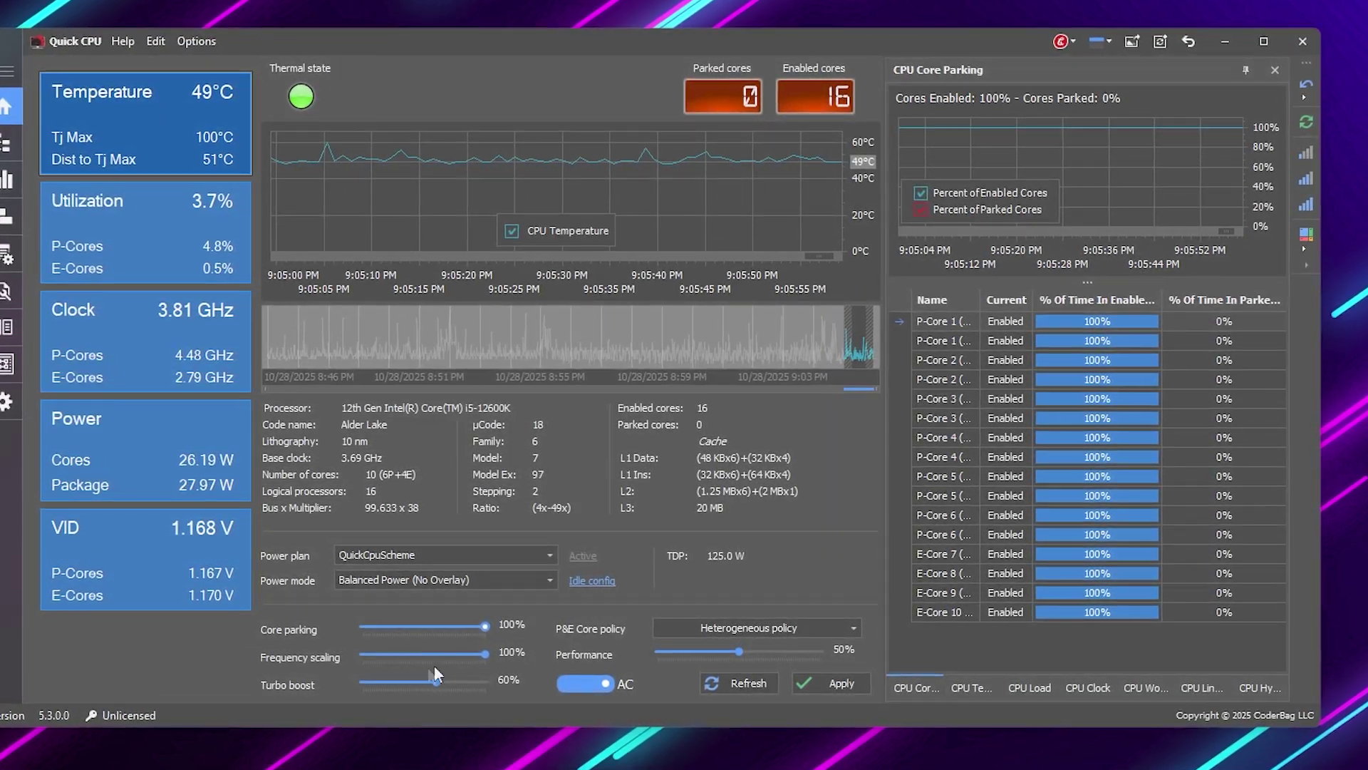
Raise Turbo boost and P&E core Performance to 100% and apply the plan.
{"action": "left_click_drag", "start_coordinate": [432, 657], "coordinate": [522, 659]}
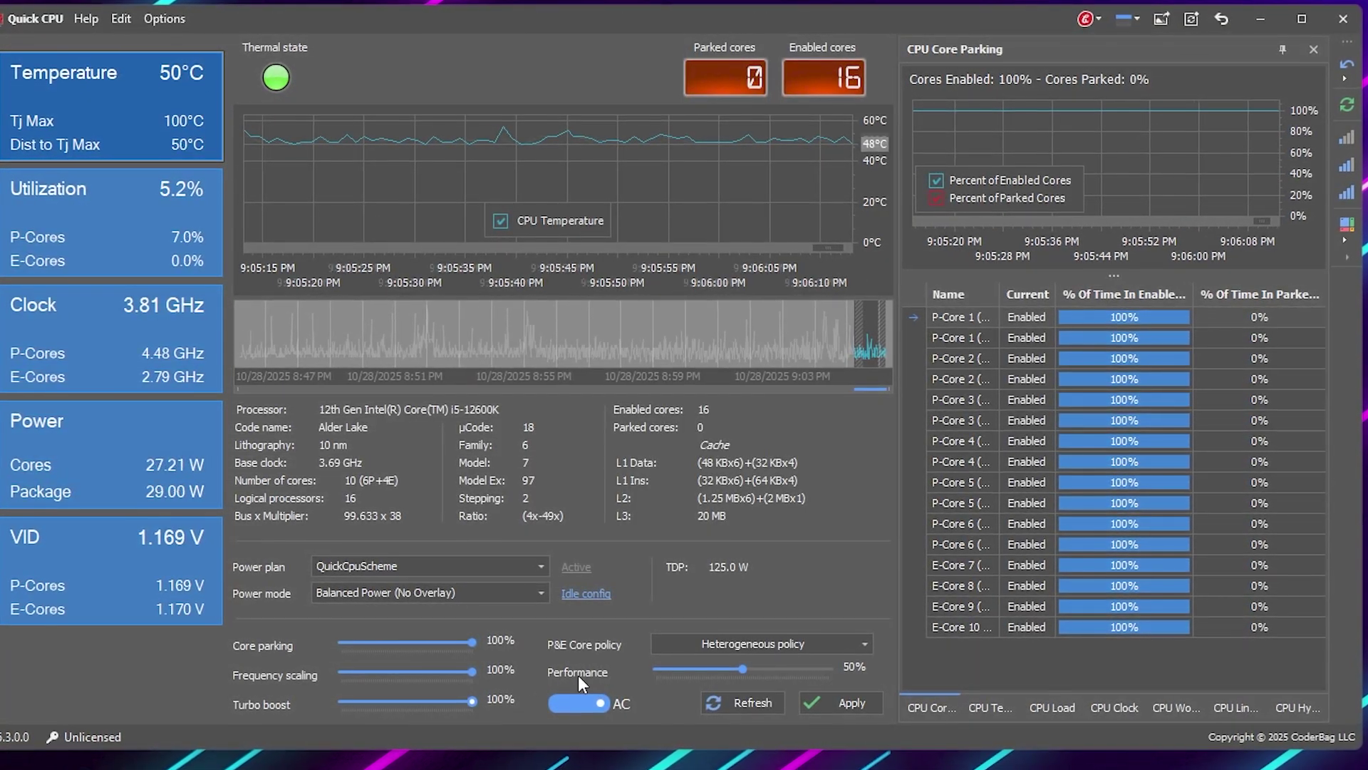
{"action": "left_click_drag", "start_coordinate": [744, 672], "coordinate": [849, 669]}
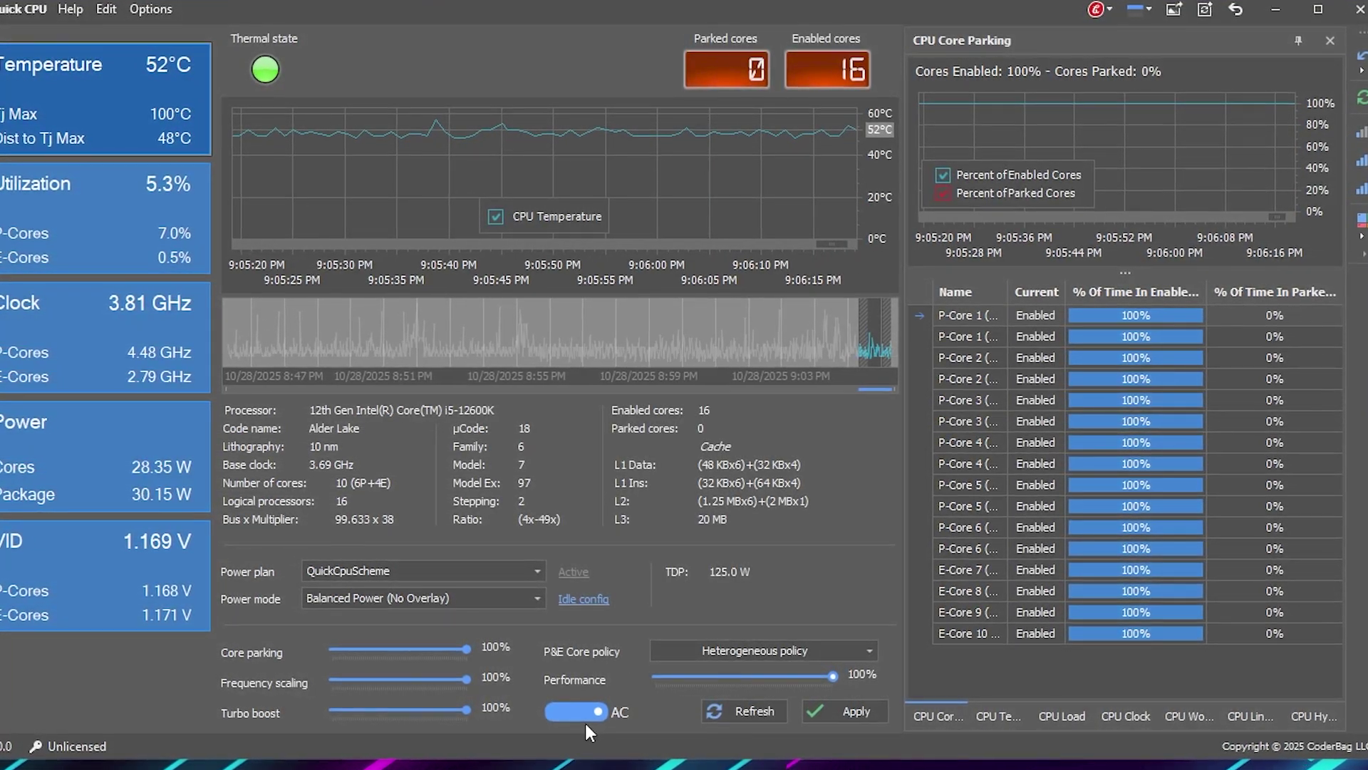
{"action": "left_click", "coordinate": [836, 713]}
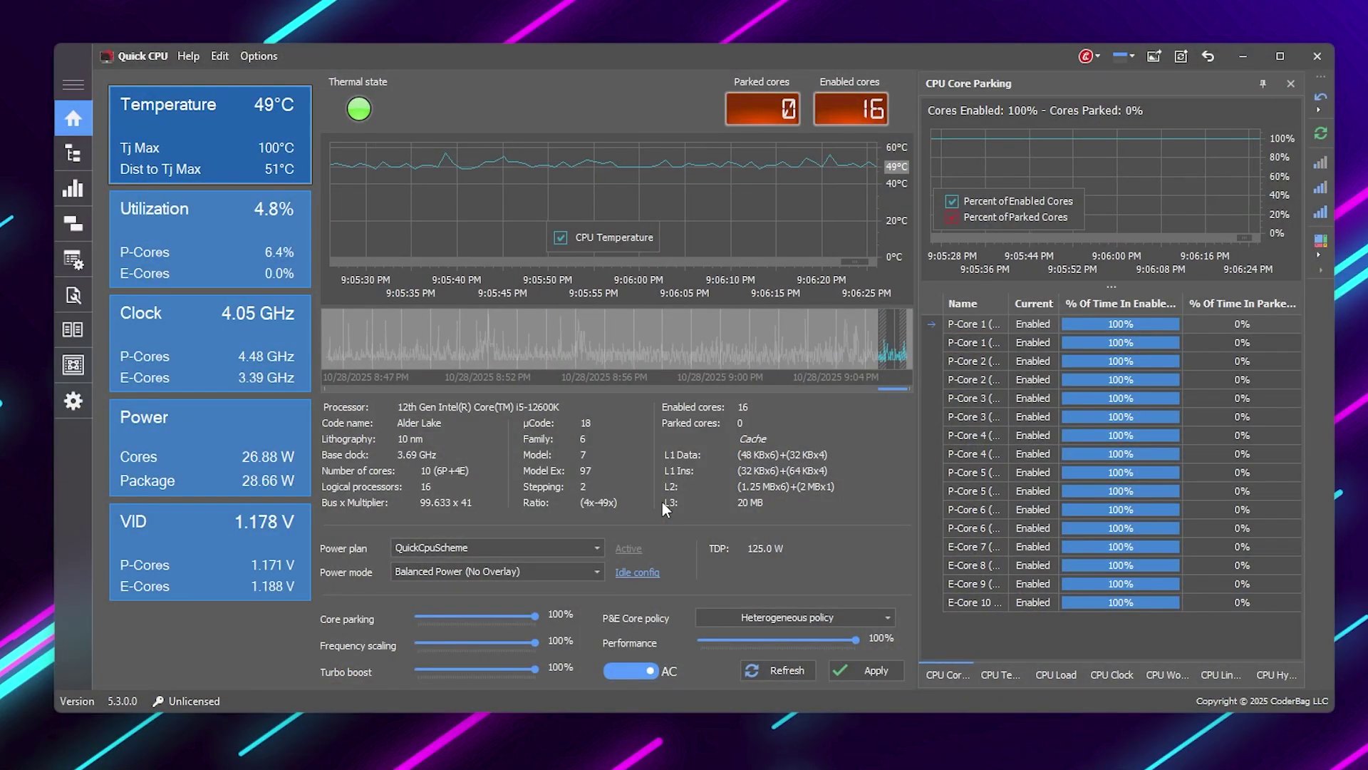
In Advanced CPU Settings' Turbo Limits And Ratios, set cores 1–6 to 50, 50, 48, 48, 46, 46.
{"action": "left_click", "coordinate": [72, 85]}
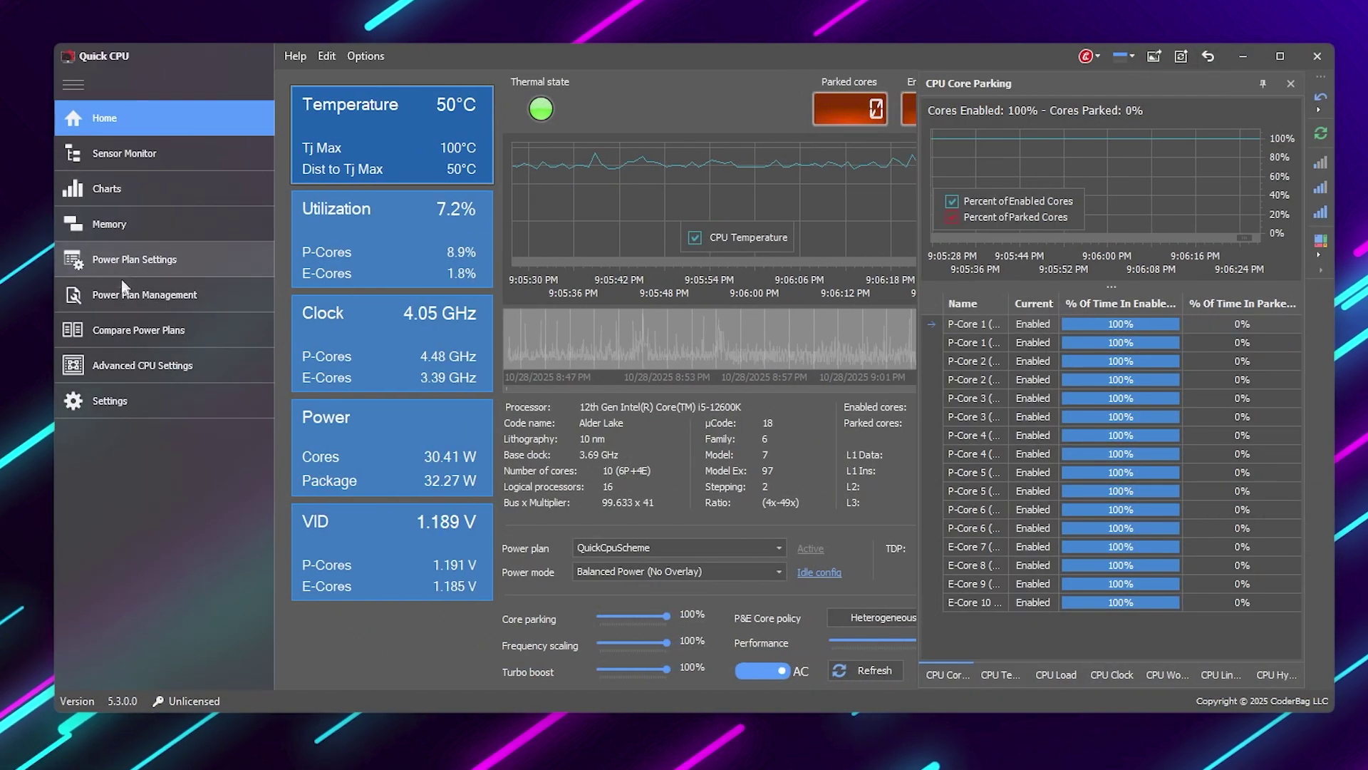
{"action": "left_click", "coordinate": [125, 362]}
{"action": "left_click", "coordinate": [72, 85]}
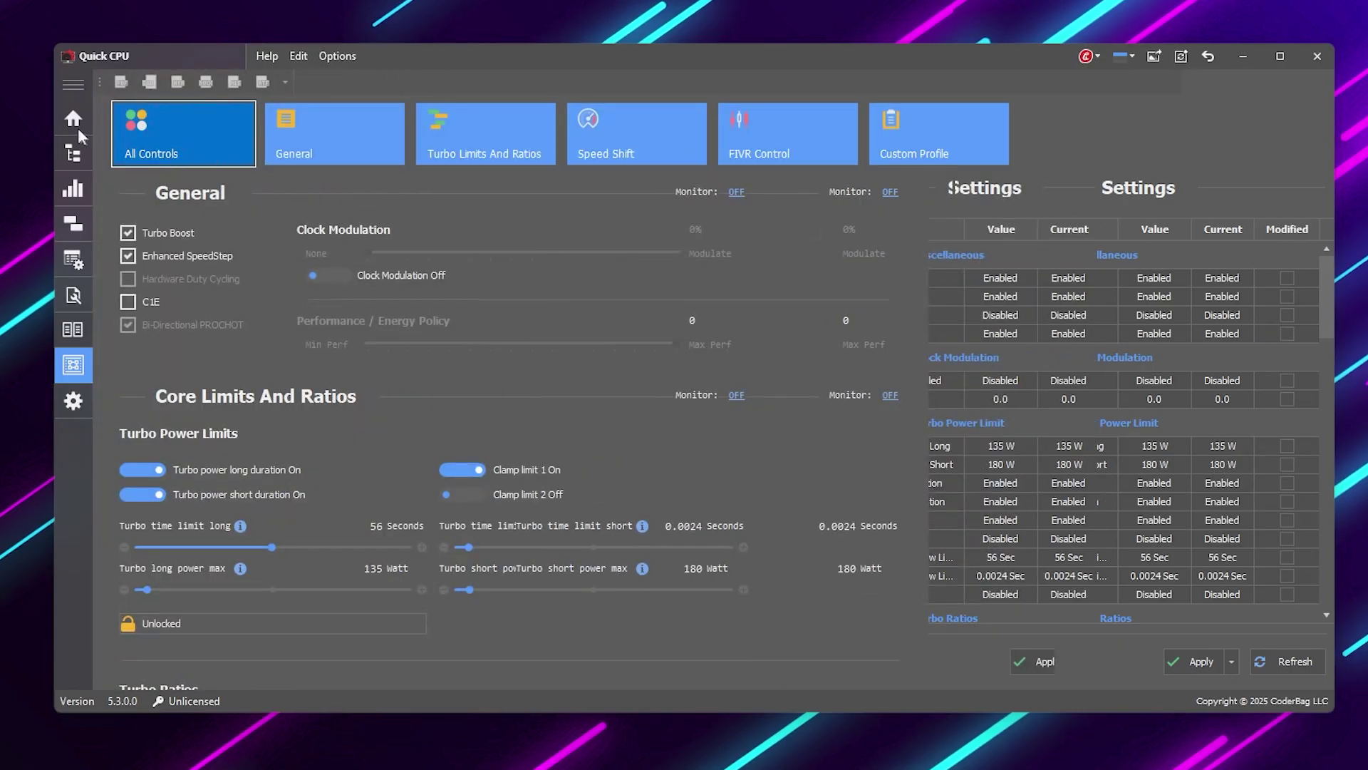
{"action": "left_click", "coordinate": [458, 155]}
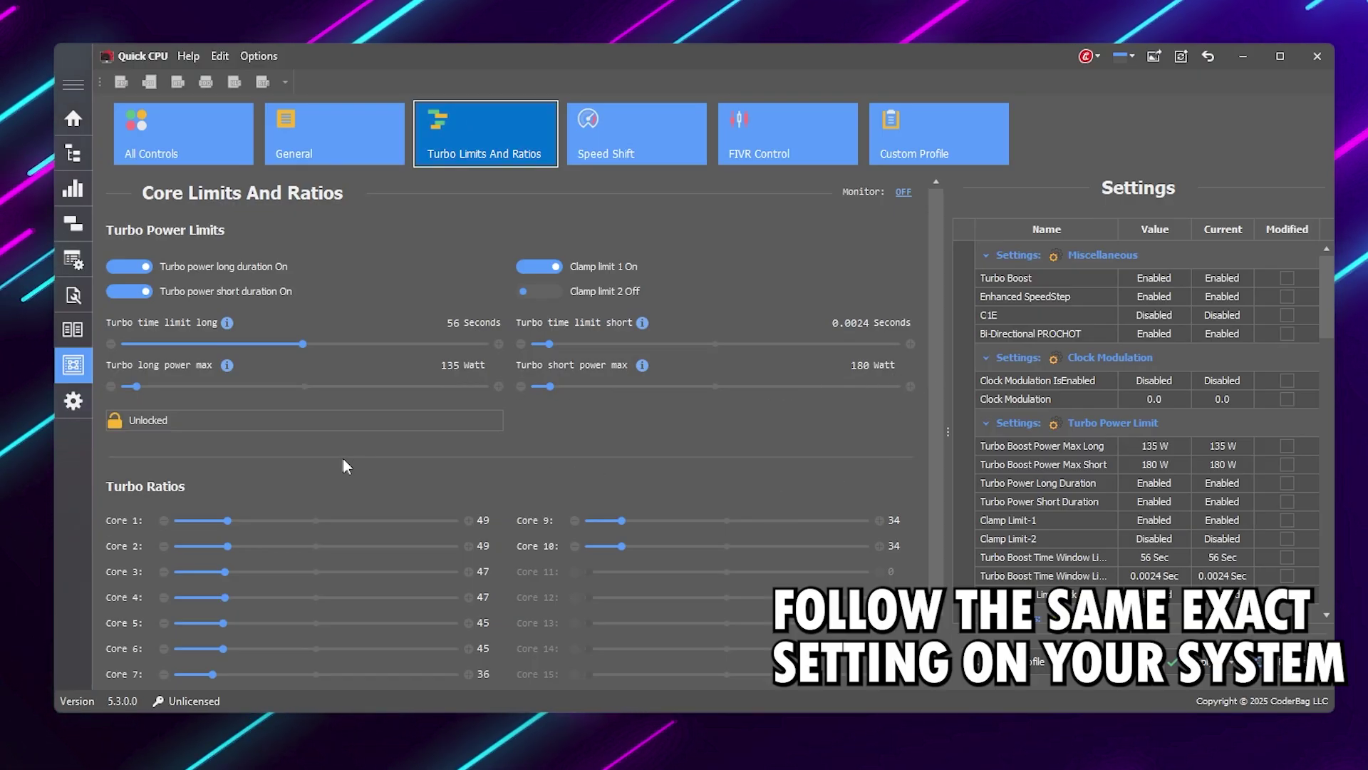
{"action": "scroll", "coordinate": [135, 433], "scroll_direction": "down", "scroll_amount": 1}
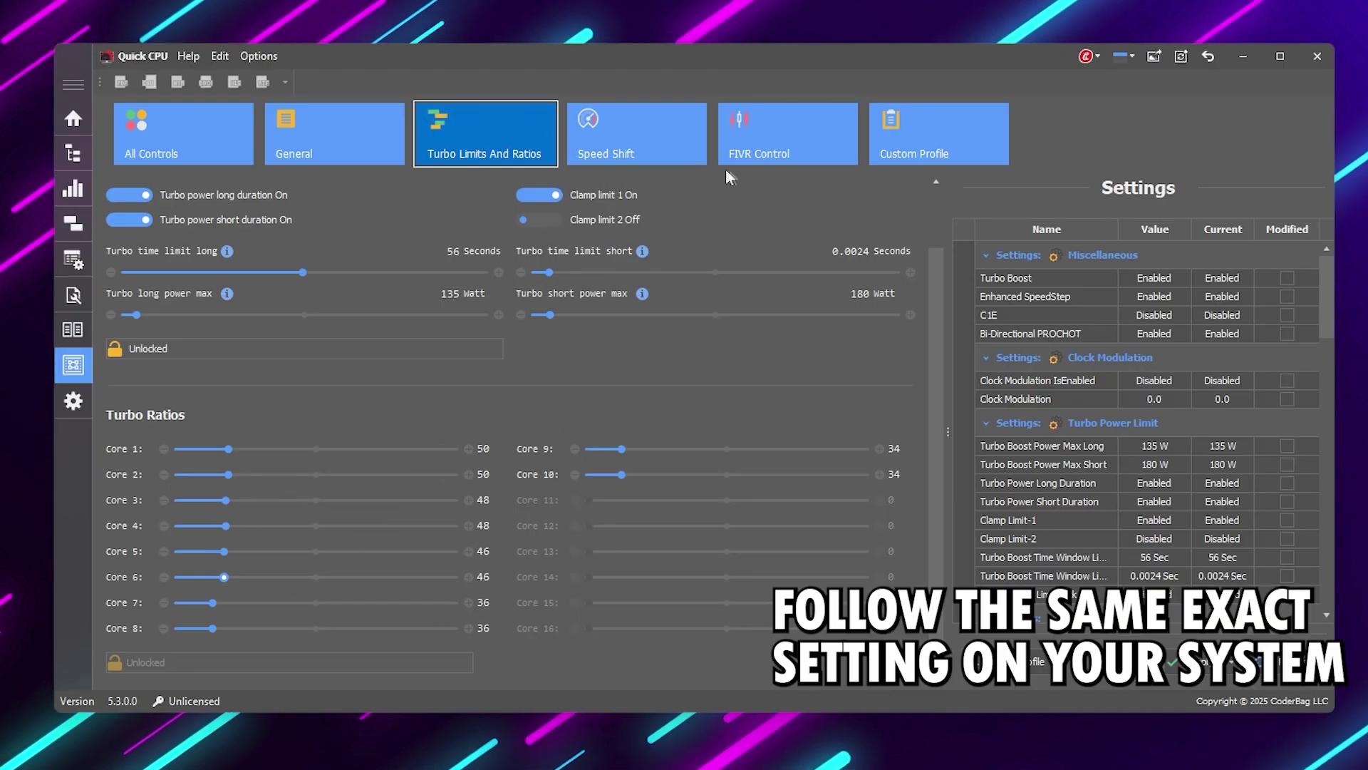
Apply Speed Shift at 100% maximum performance and full-performance energy preference, accepting the confirmation.
{"action": "left_click", "coordinate": [627, 137]}
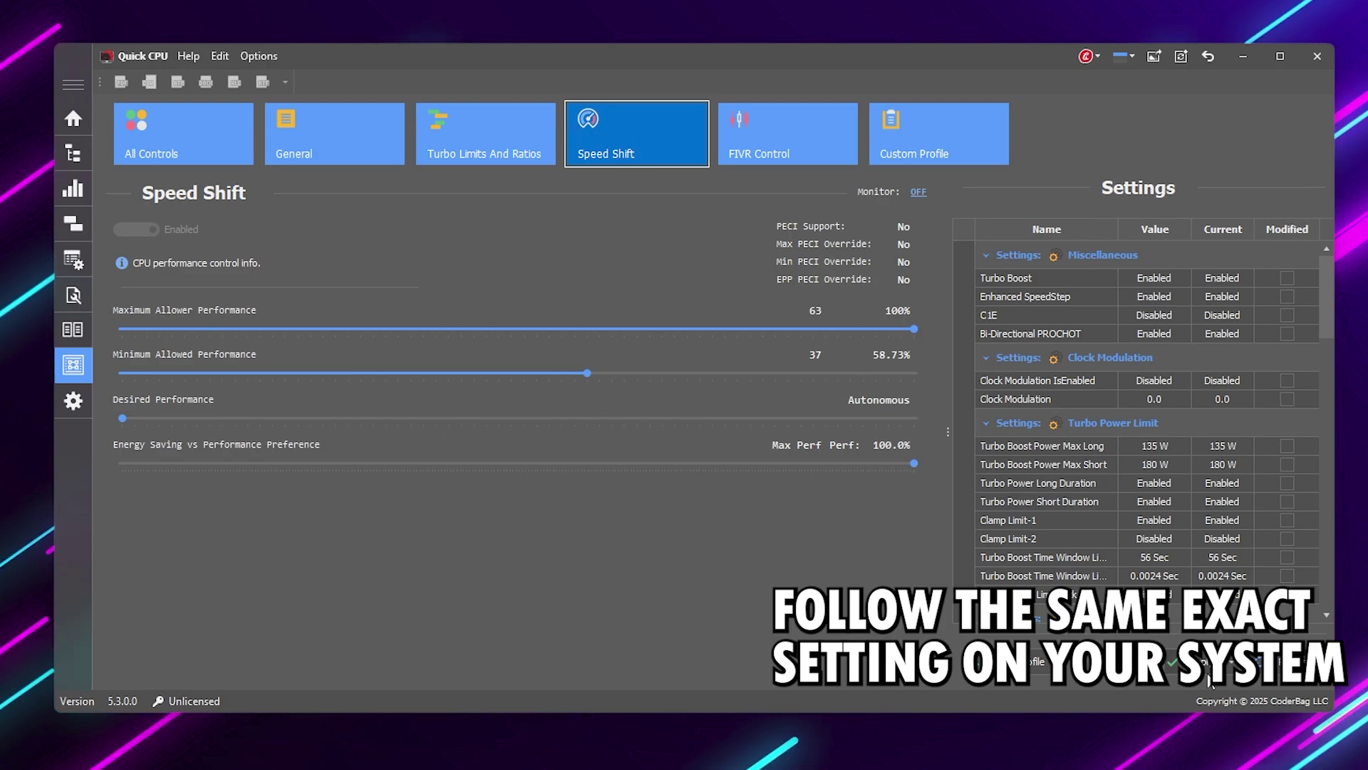
{"action": "left_click", "coordinate": [1203, 663]}
{"action": "left_click", "coordinate": [879, 570]}
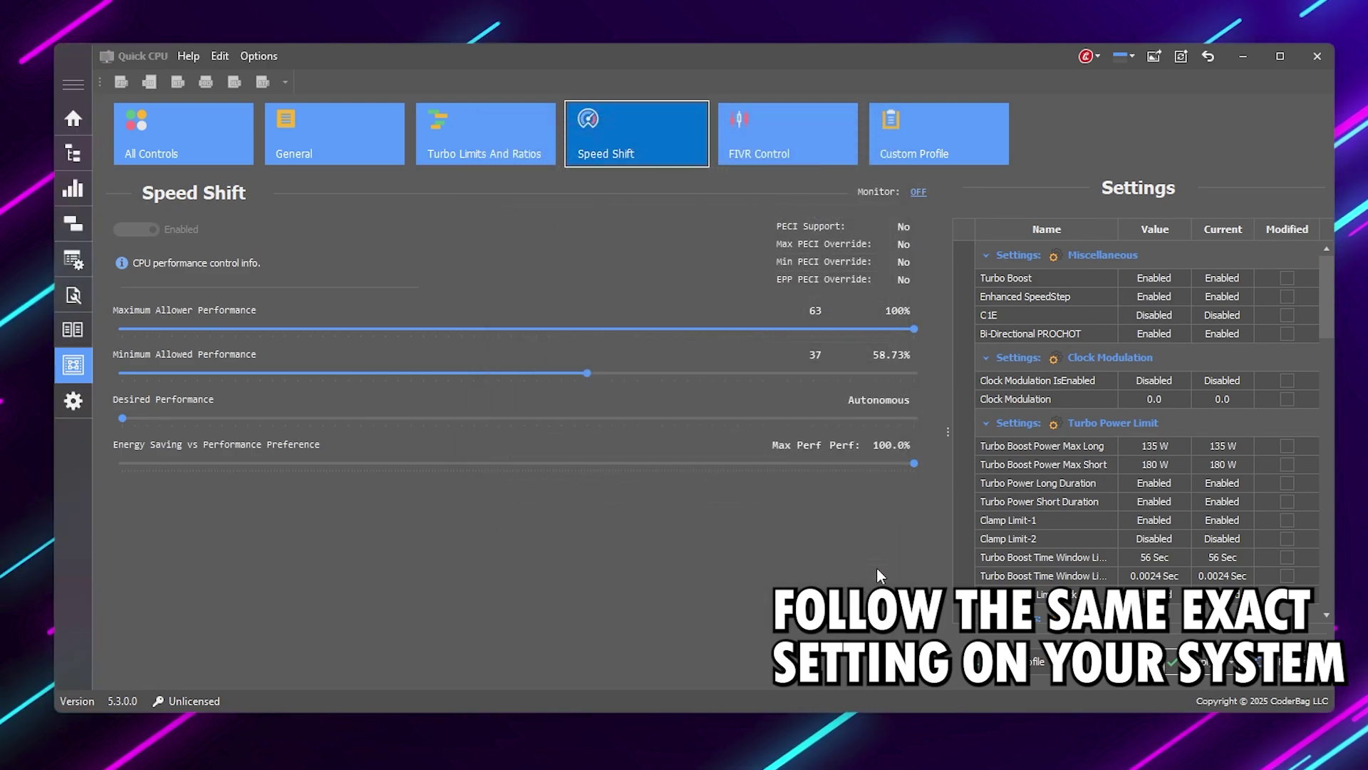
View the FIVR Control voltage settings in Advanced CPU Settings, leaving them at defaults.
{"action": "left_click", "coordinate": [777, 142]}
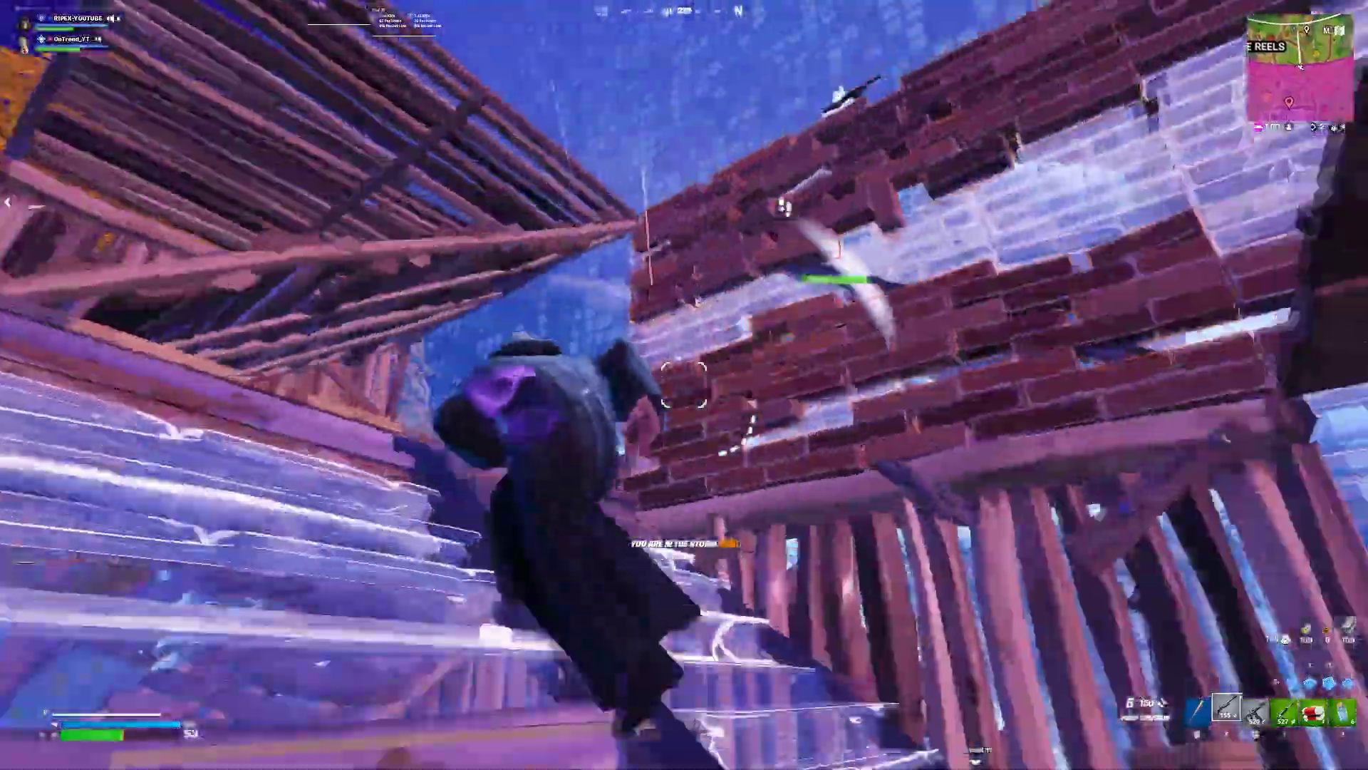
Build up with wooden stairs and break through, knock down and eliminate the enemy, and grab the green pump shotgun.
{"action": "key", "text": "q"}
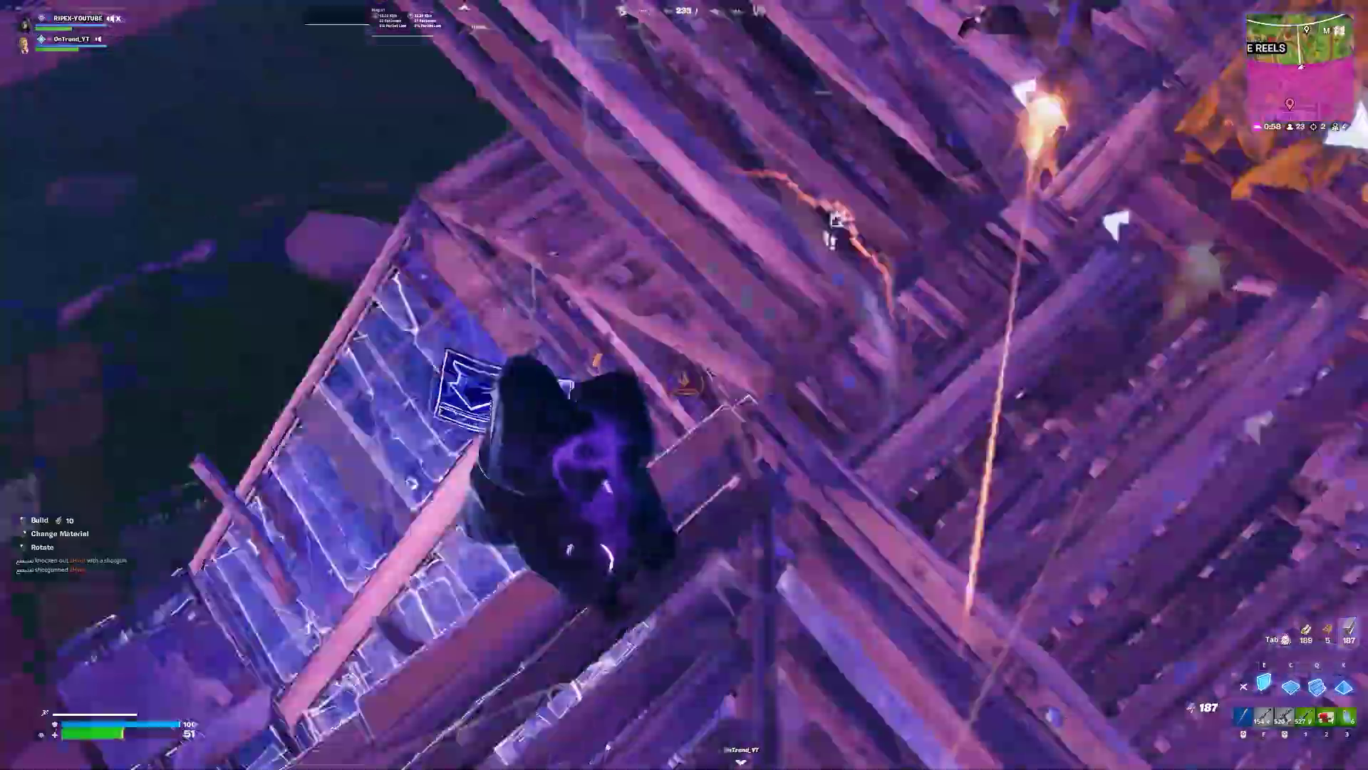
{"action": "key", "text": "q"}
{"action": "key", "text": "q"}
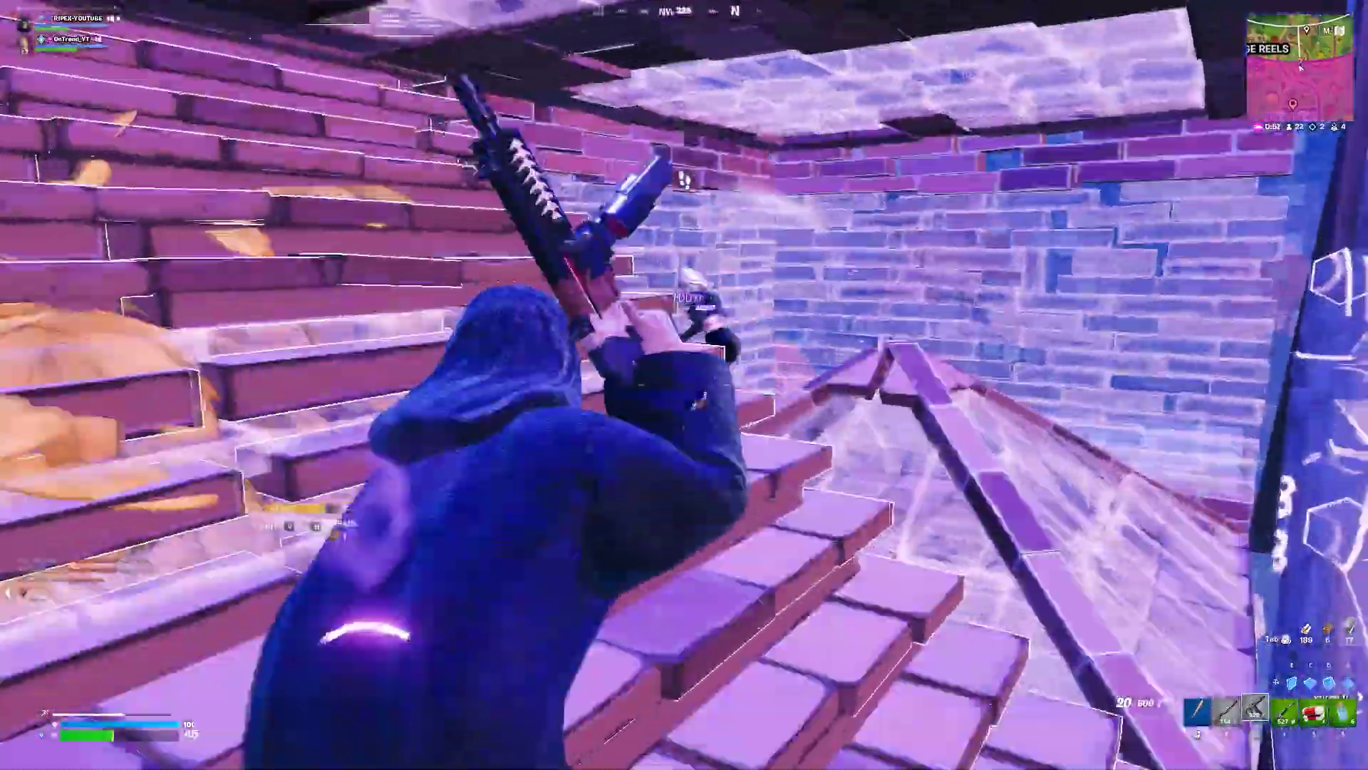
{"action": "left_click", "coordinate": [684, 385]}
{"action": "key", "text": "e"}
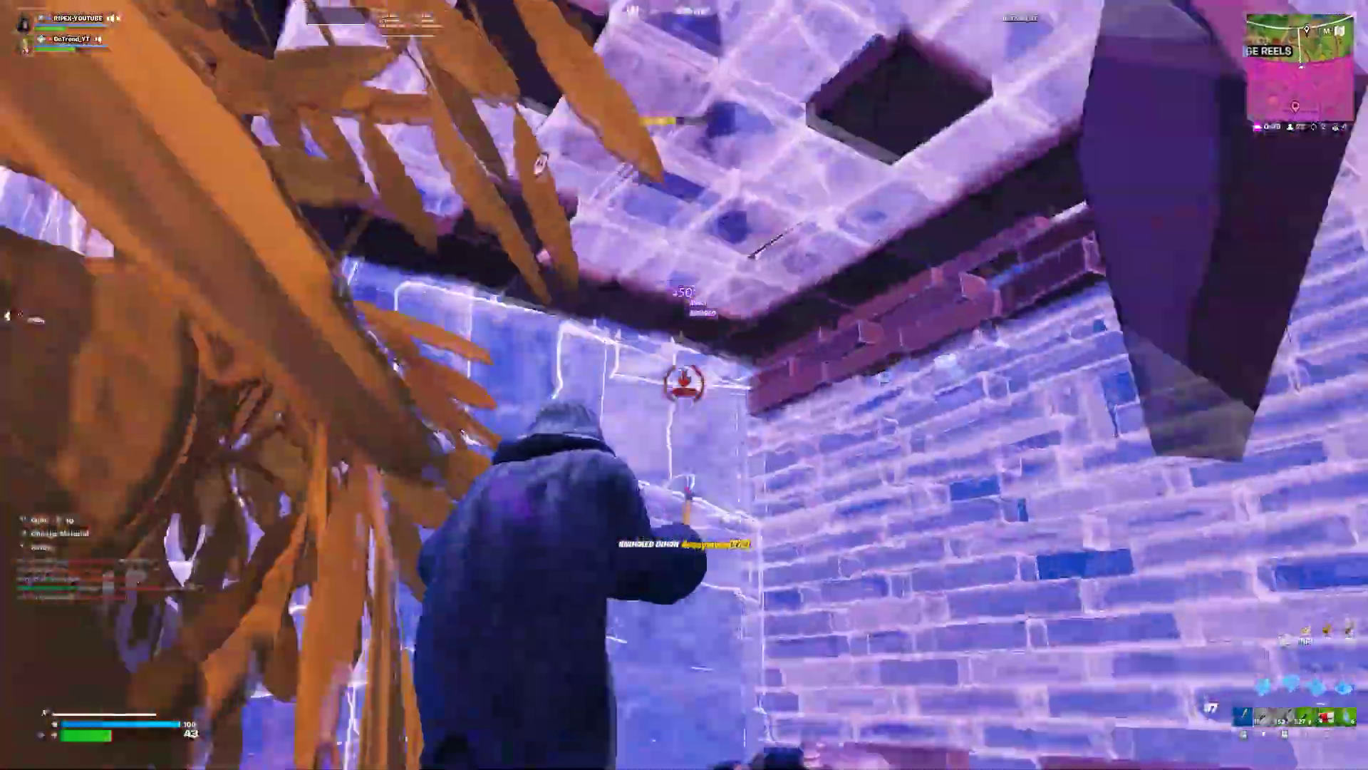
{"action": "key", "text": "f"}
{"action": "left_click", "coordinate": [684, 385]}
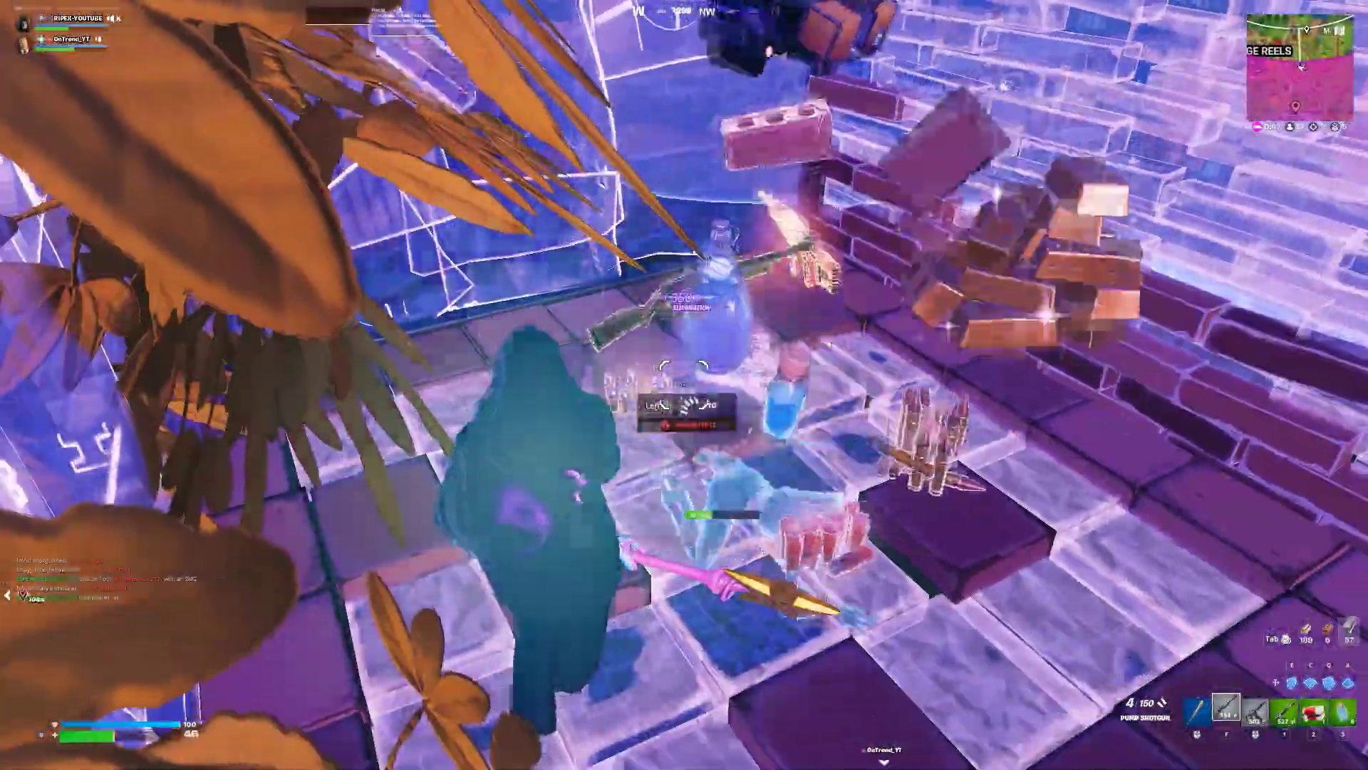
{"action": "key", "text": "alt"}
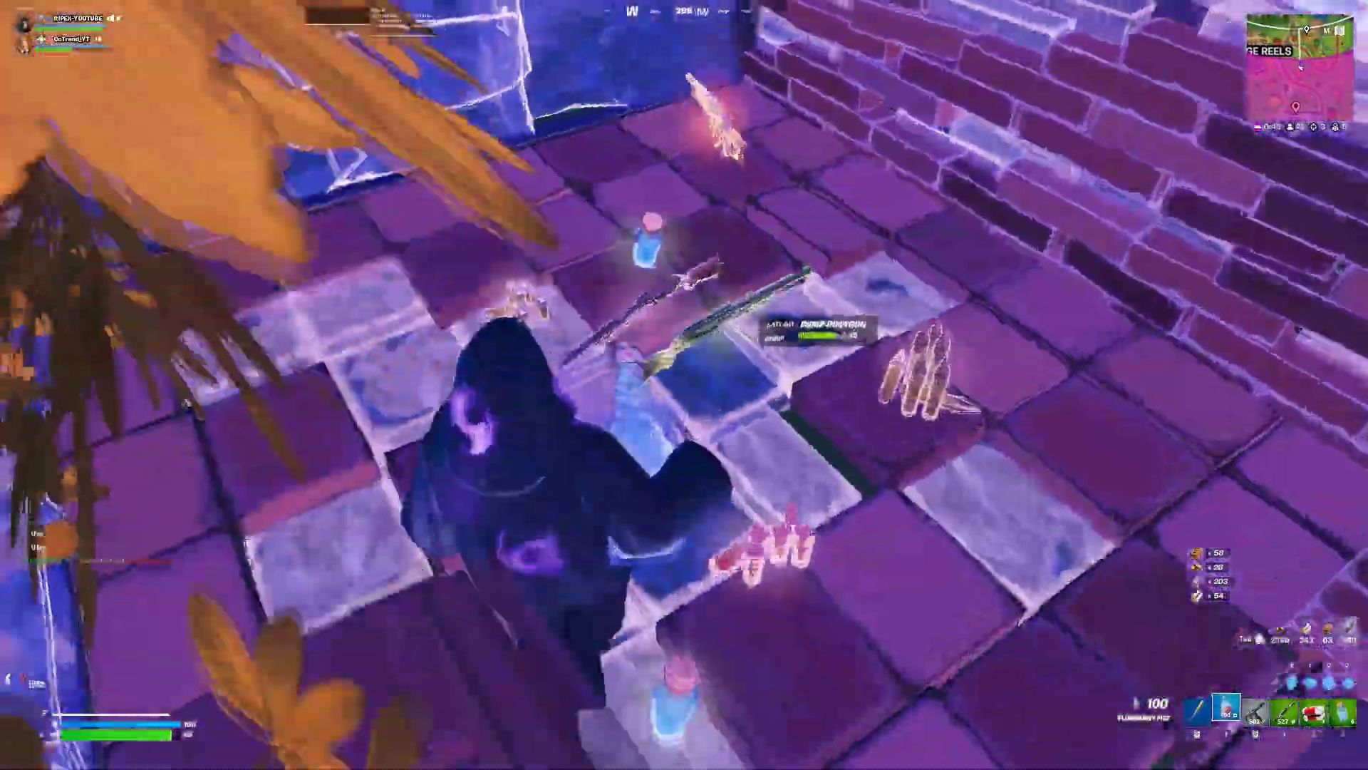
{"action": "key", "text": "alt"}
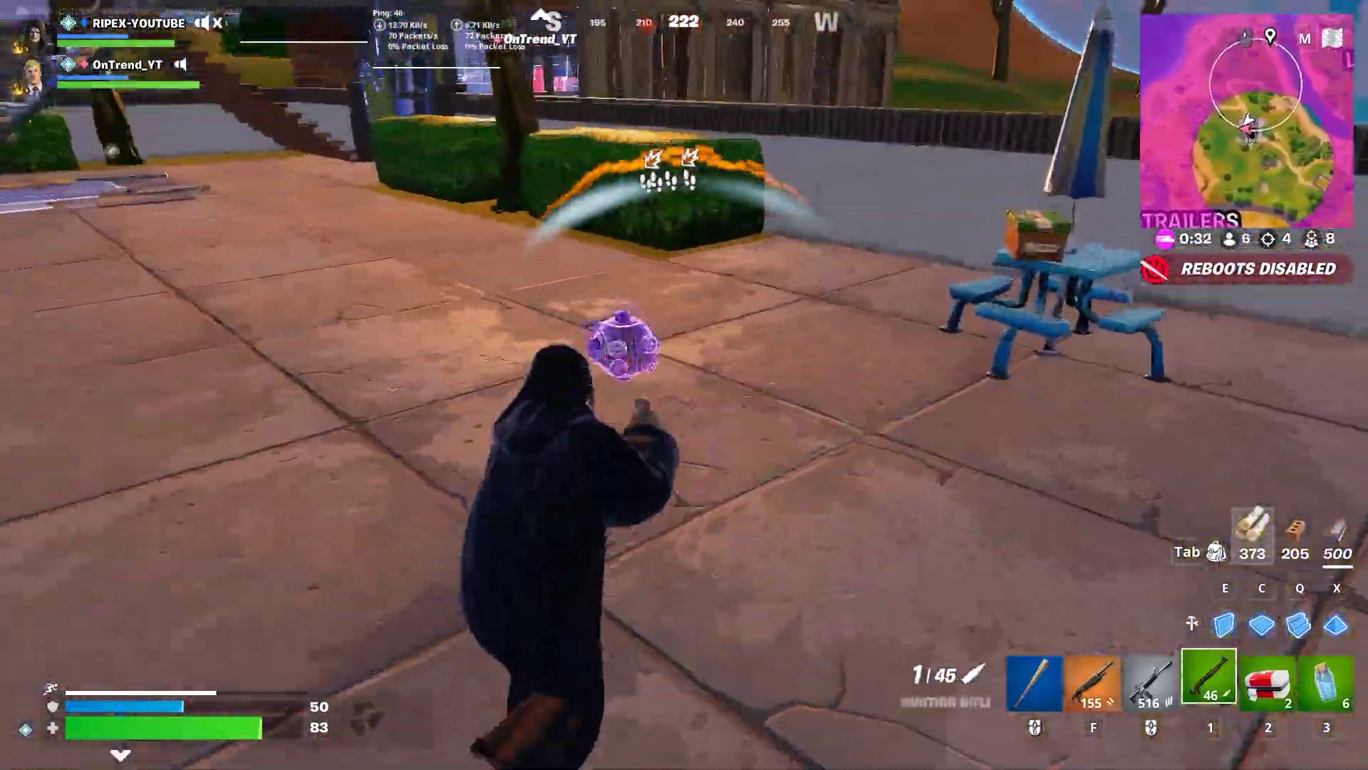
Swap the rifle for a shockwave grenade, build over the structures, and knock down another enemy with the pump.
{"action": "key", "text": "alt"}
{"action": "key", "text": "f"}
{"action": "key", "text": "1"}
{"action": "key", "text": "q"}
{"action": "key", "text": "f"}
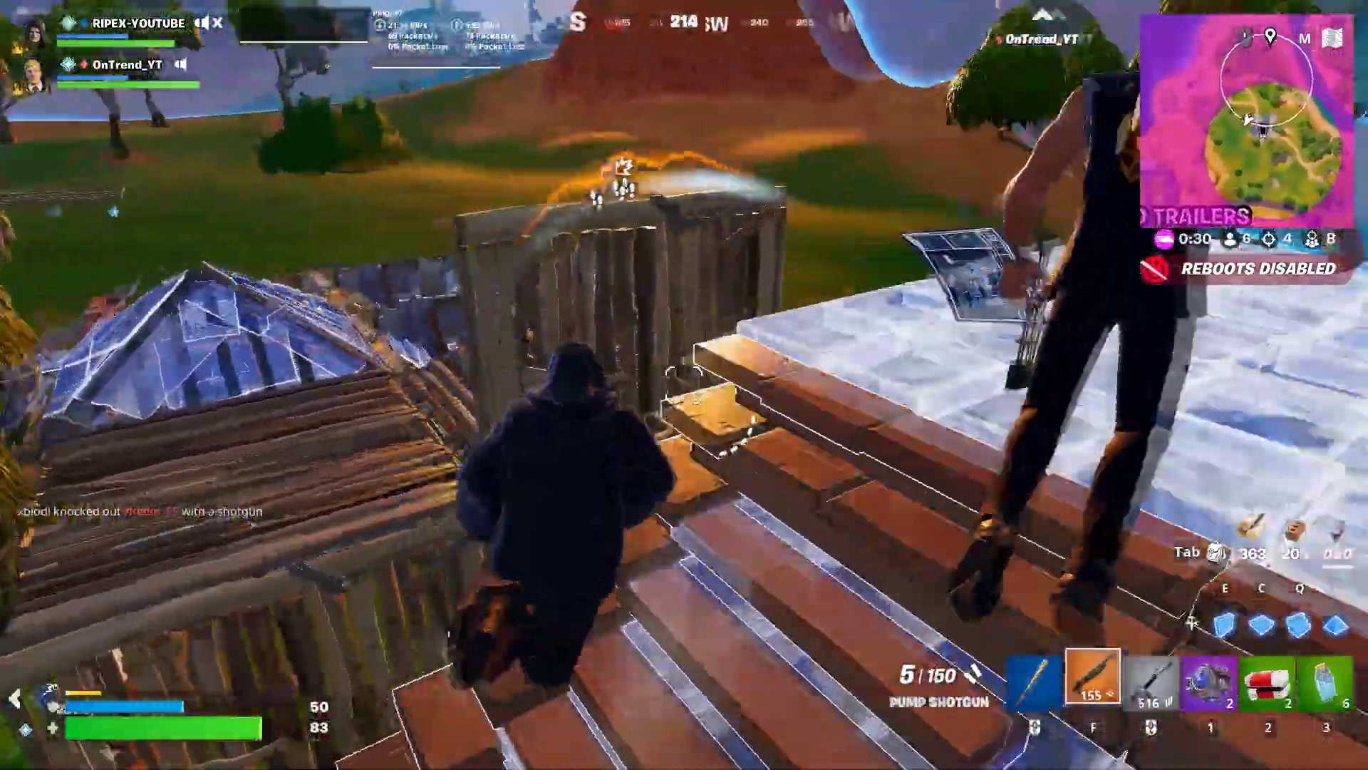
{"action": "key", "text": "q"}
{"action": "key", "text": "f"}
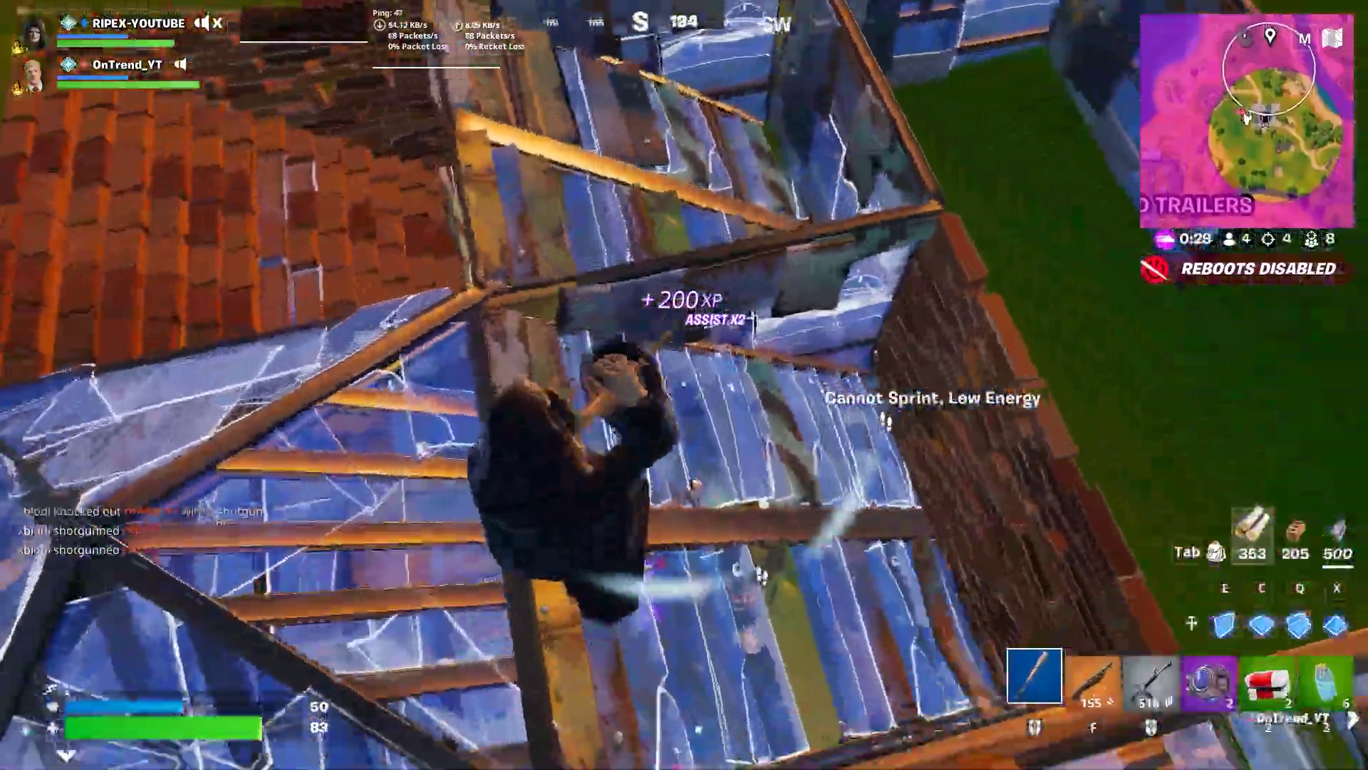
{"action": "key", "text": "f"}
{"action": "left_click", "coordinate": [684, 385]}
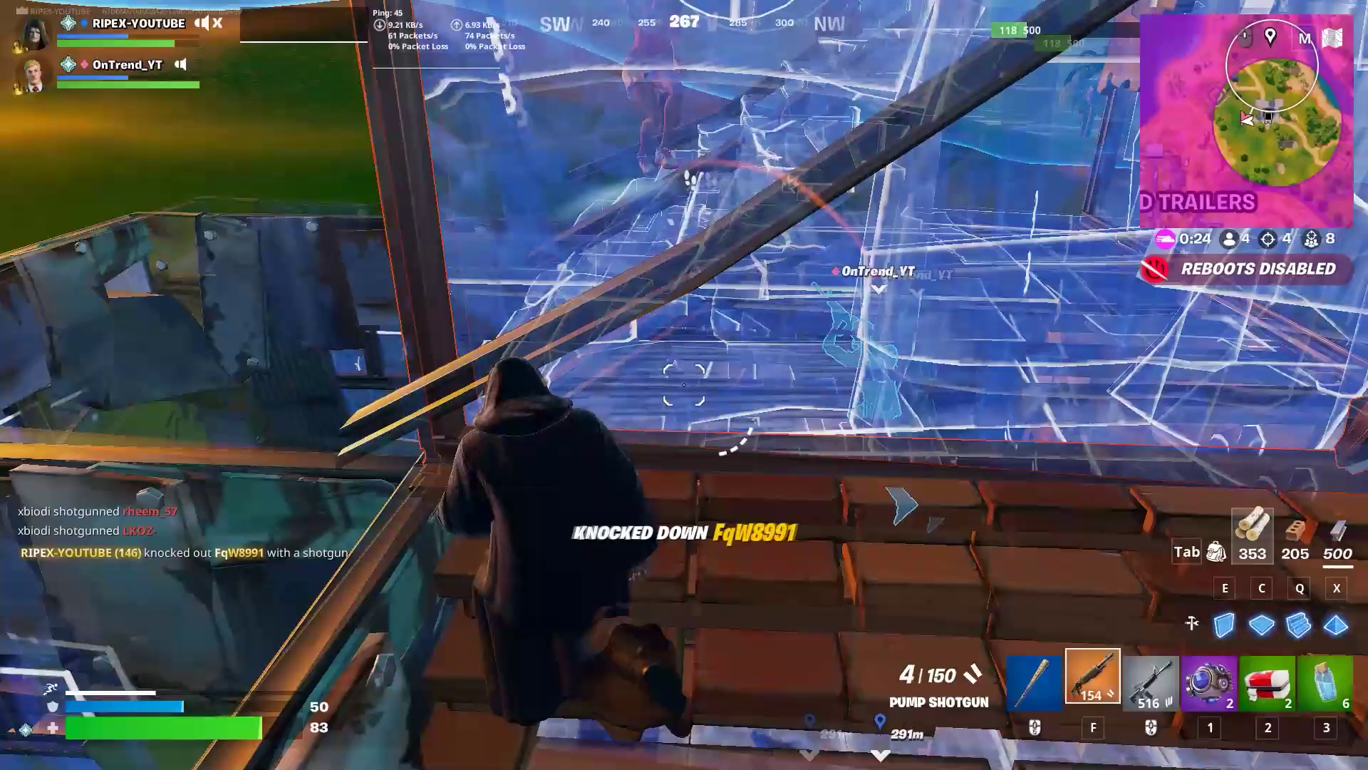
Place wood cover, throw the shockwave grenade, fire the assault rifle, and push toward the enemy.
{"action": "key", "text": "c"}
{"action": "left_click", "coordinate": [684, 385]}
{"action": "key", "text": "f"}
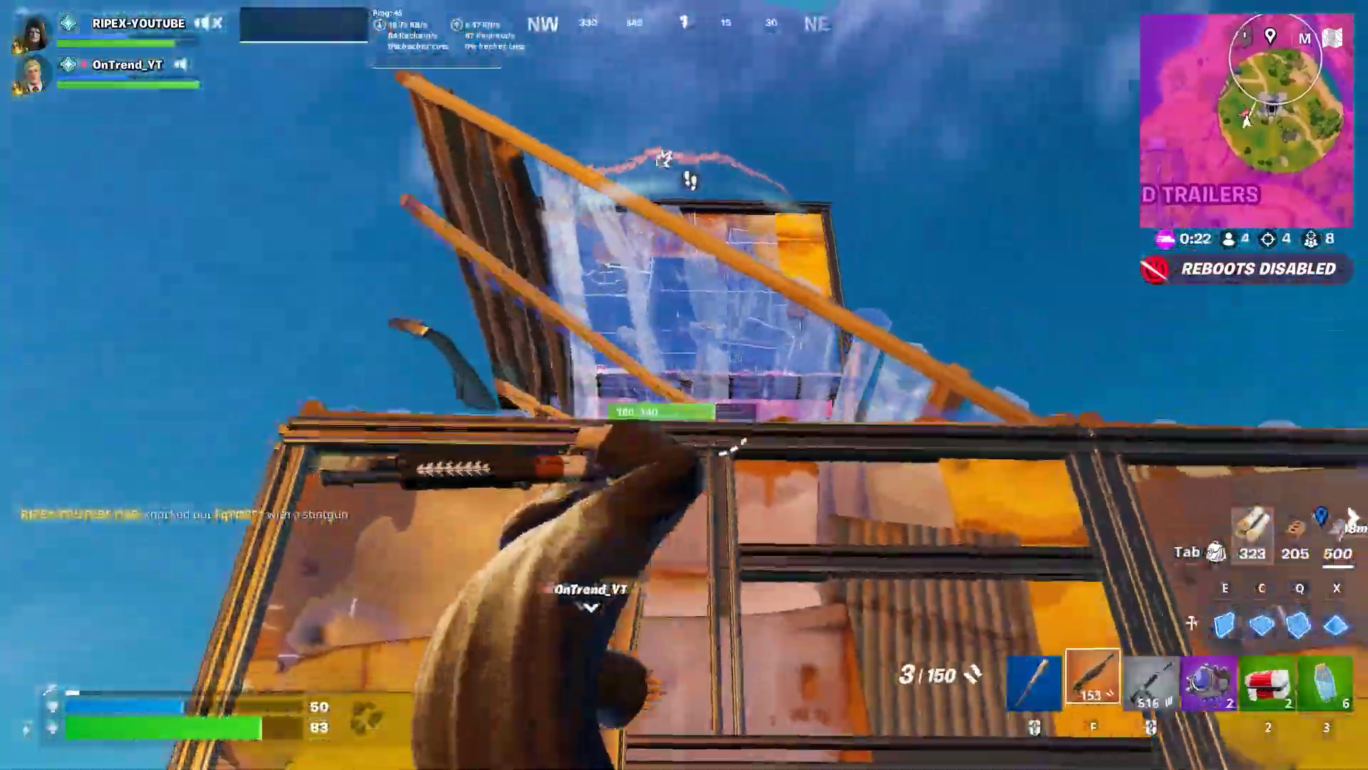
{"action": "key", "text": "1"}
{"action": "left_click", "coordinate": [684, 385]}
{"action": "key", "text": "4"}
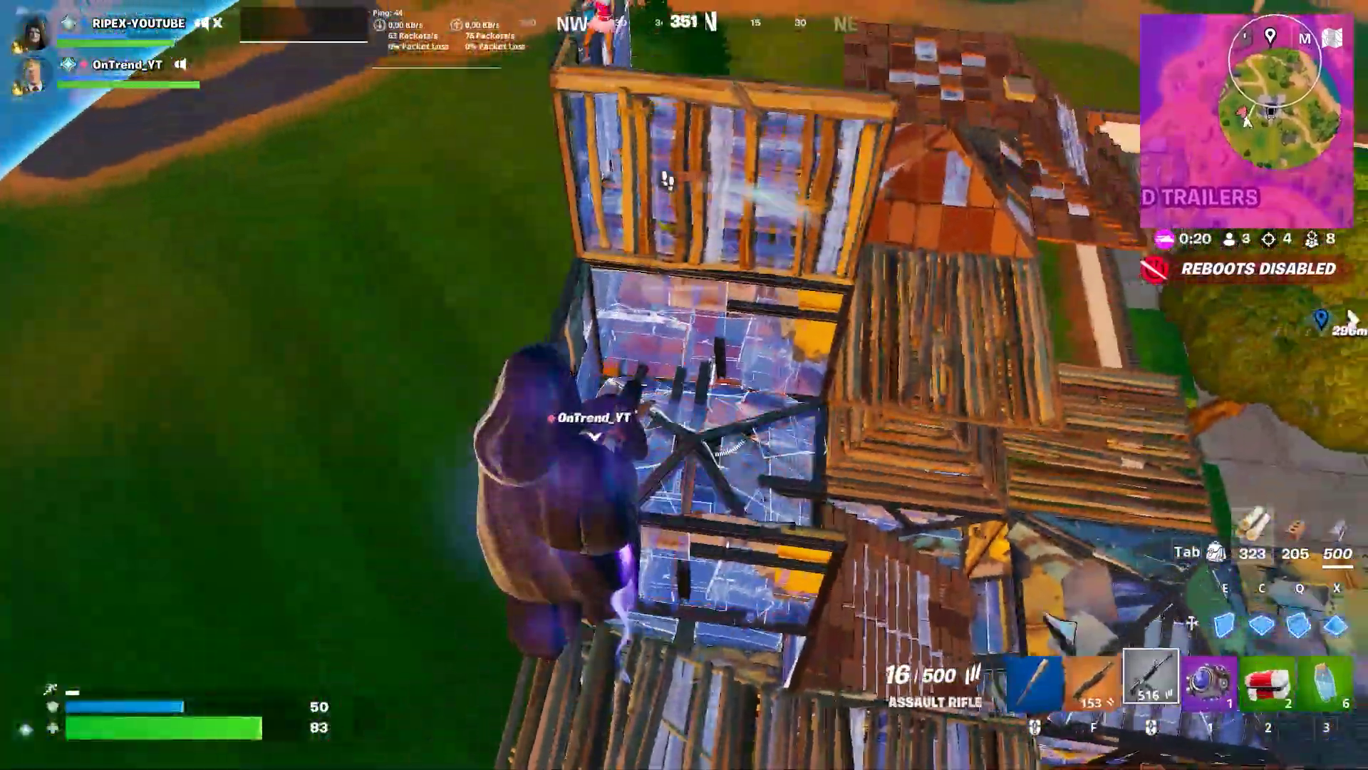
{"action": "left_click", "coordinate": [684, 385]}
{"action": "key", "text": "c"}
{"action": "left_click", "coordinate": [684, 385]}
{"action": "key", "text": "f"}
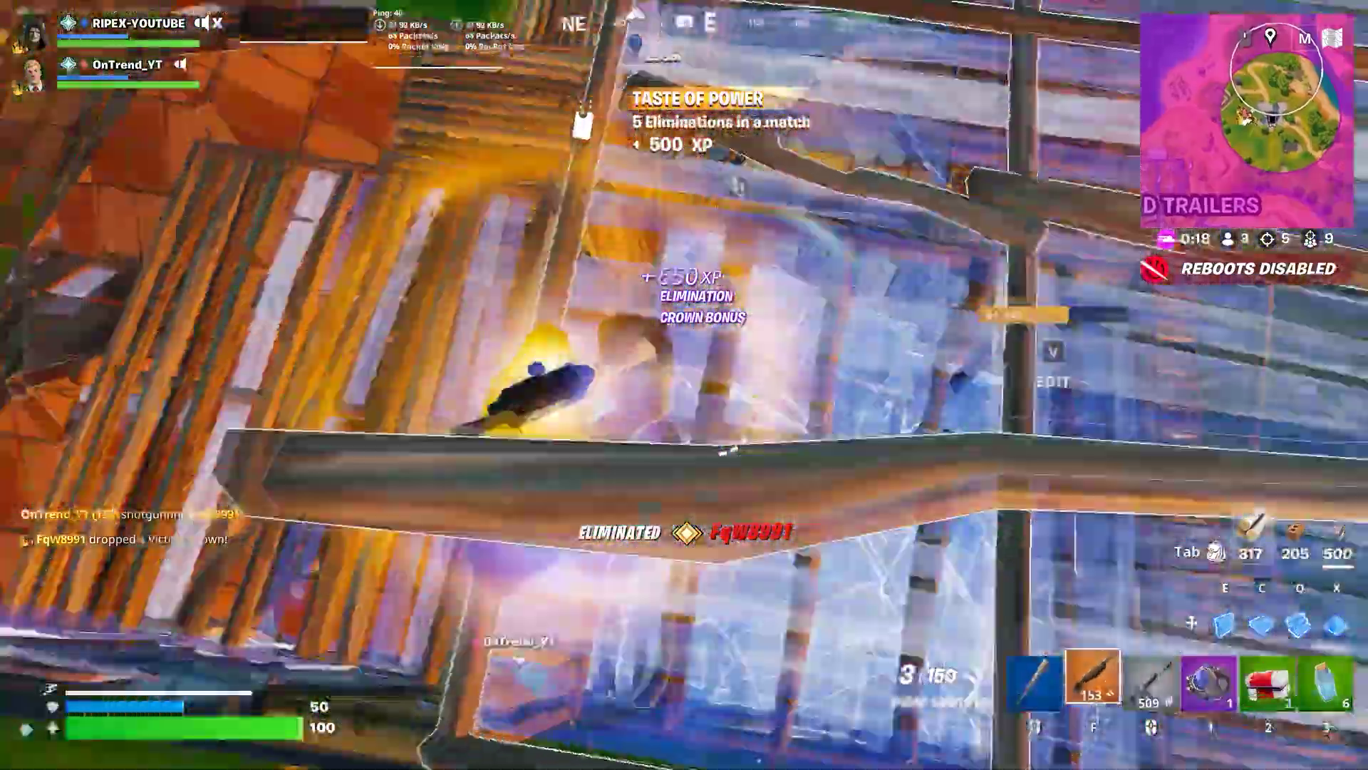
{"action": "left_click", "coordinate": [684, 385]}
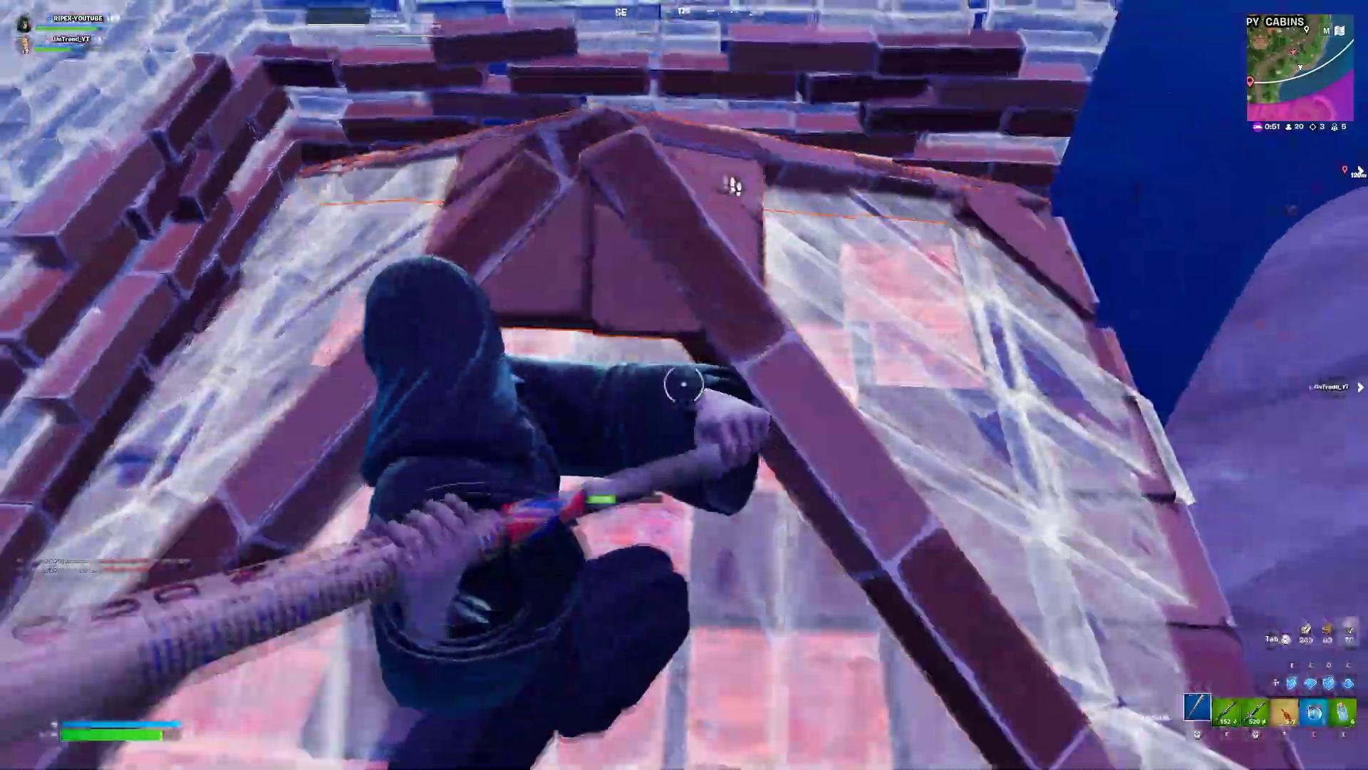
Break into the brick box, down the enemies with the pump shotgun, eliminate them and pick up the ammo.
{"action": "left_click", "coordinate": [684, 385]}
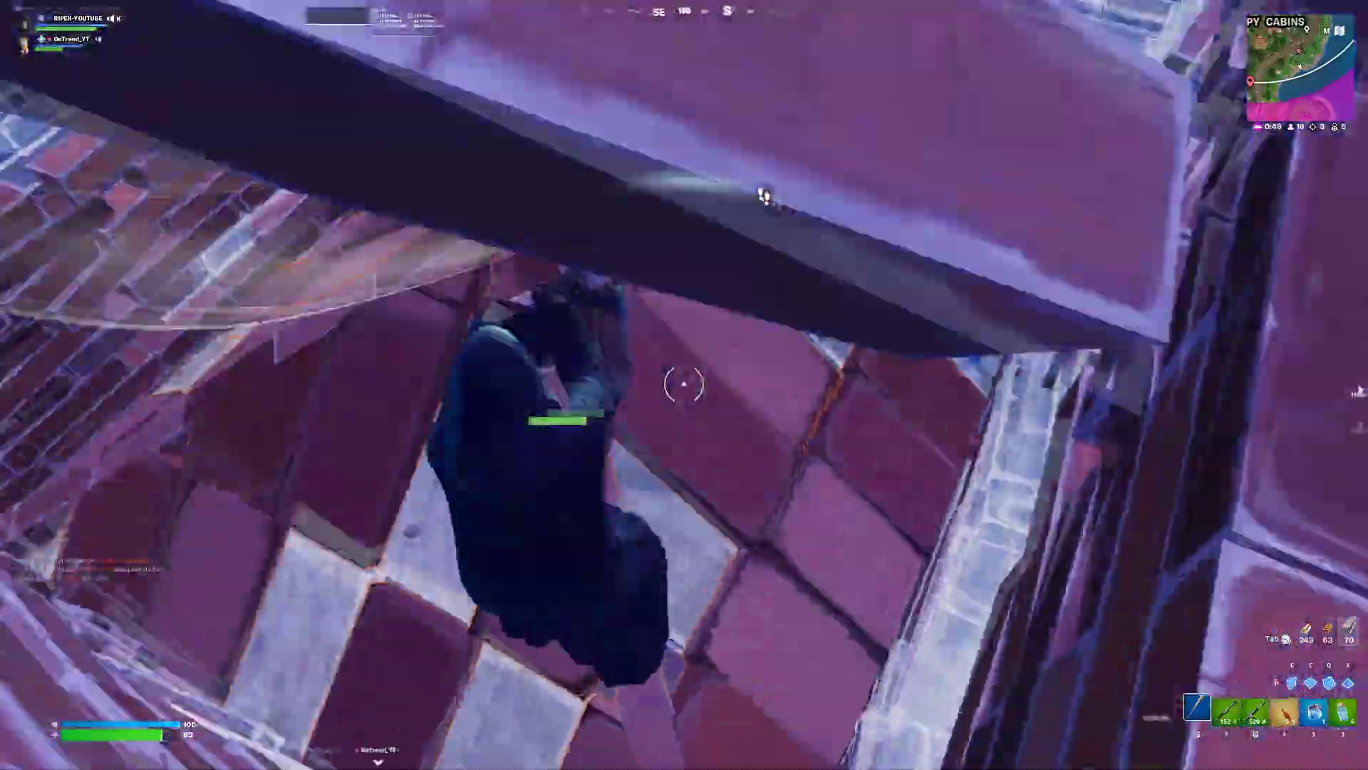
{"action": "key", "text": "f"}
{"action": "left_click", "coordinate": [685, 385]}
{"action": "left_click", "coordinate": [685, 385]}
{"action": "left_click", "coordinate": [684, 384]}
{"action": "key", "text": "f"}
{"action": "left_click", "coordinate": [685, 385]}
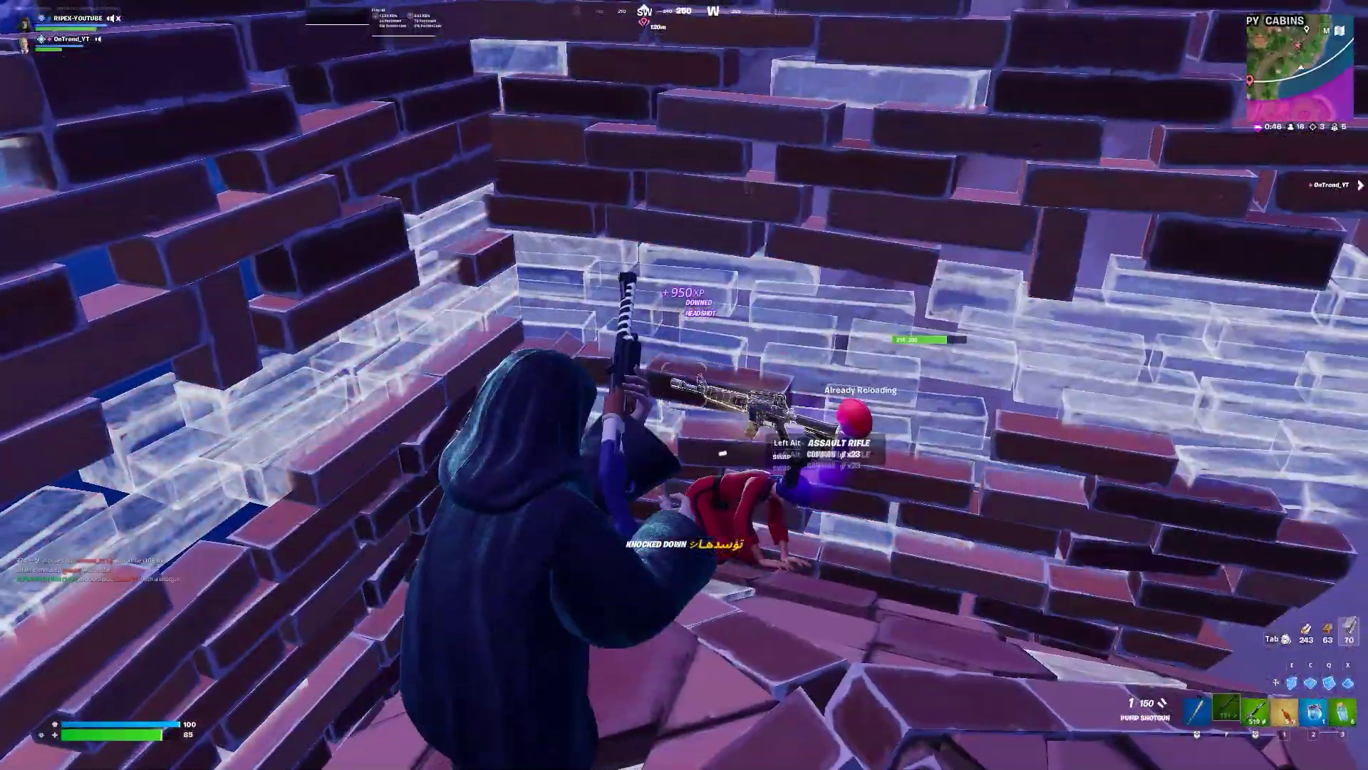
{"action": "key", "text": "r"}
{"action": "key", "text": "w"}
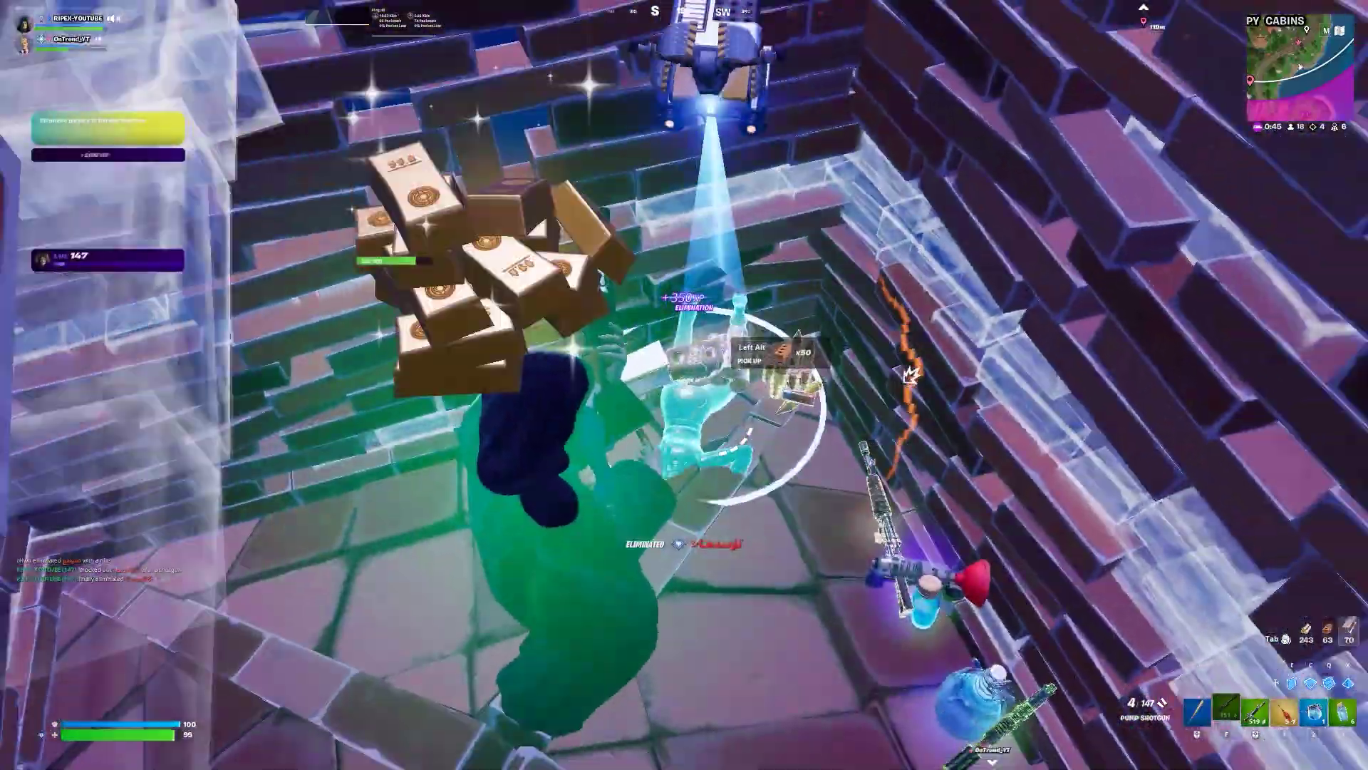
{"action": "key", "text": "w"}
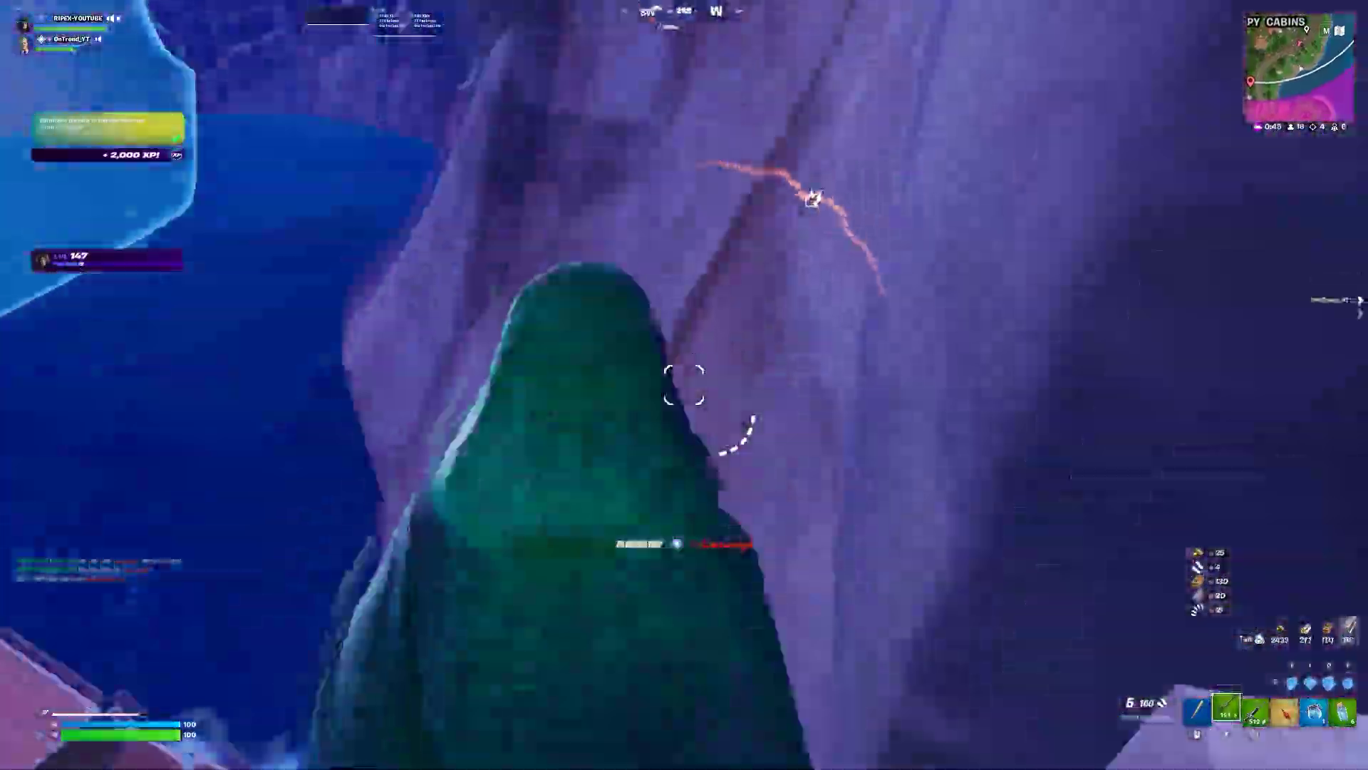